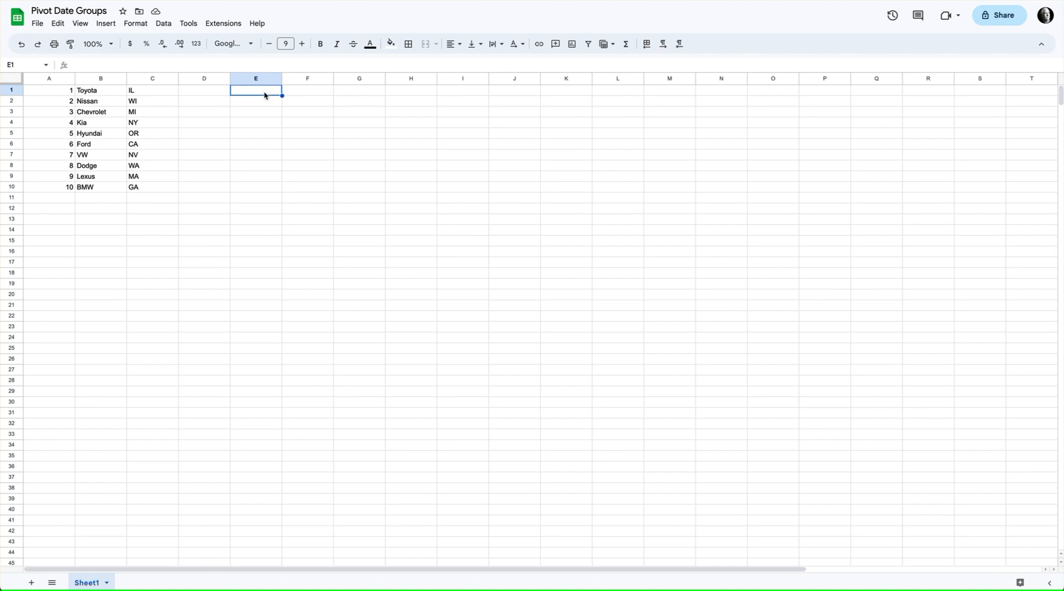
- Enter an array formula in E1 generating a random 2018–2023 date, brand and state lookups from A1:C10, and an amount of 30000–90000, and move it to E2
type("={RANDBETWEEN(1,12)&\"/\"&RANDBETWEEN(1,28)&\"/\"&RANDBETWEEN(2018,2023),VLOOKUP(RANDBETWEEN(1,10),$A$1:$B$10,2,0),VLOOKUP(RANDBETWEEN(1,10),$A$1:$C$10,3,0),RANDBETWEEN(30000,90000)}")
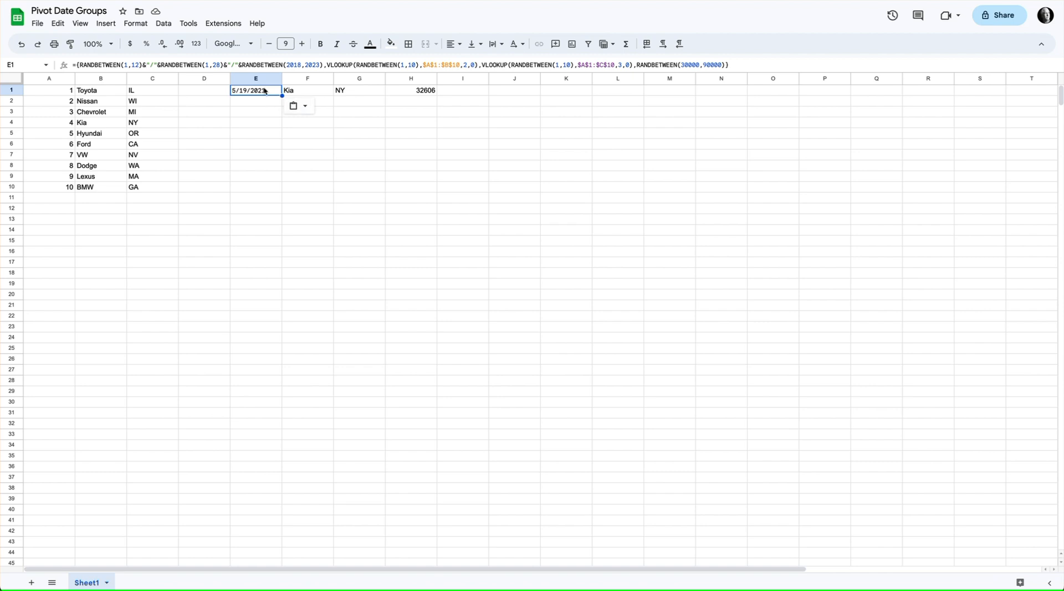
left_click_drag(264, 85, 264, 97)
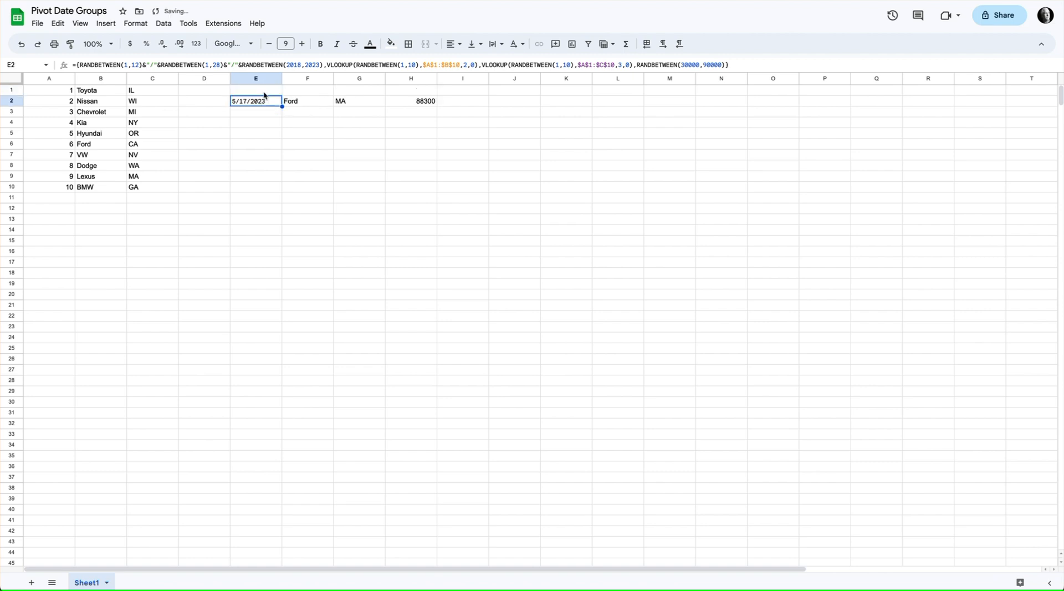
- Add the column headers Date, Brand, State and Amount in cells E1 to H1
left_click(265, 93)
type("Date")
key("Tab")
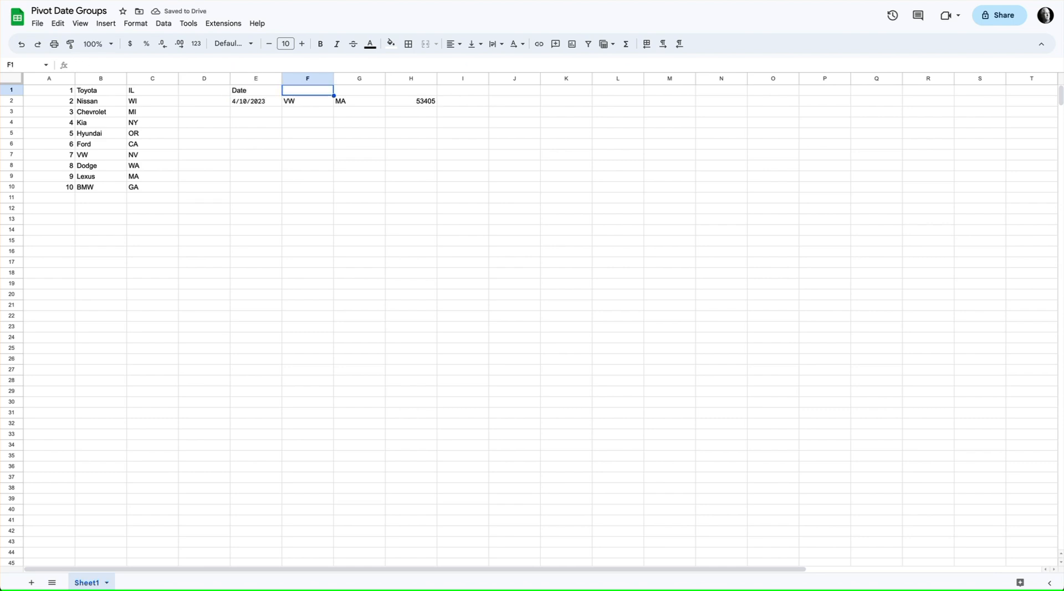
type("Brand")
key("Tab")
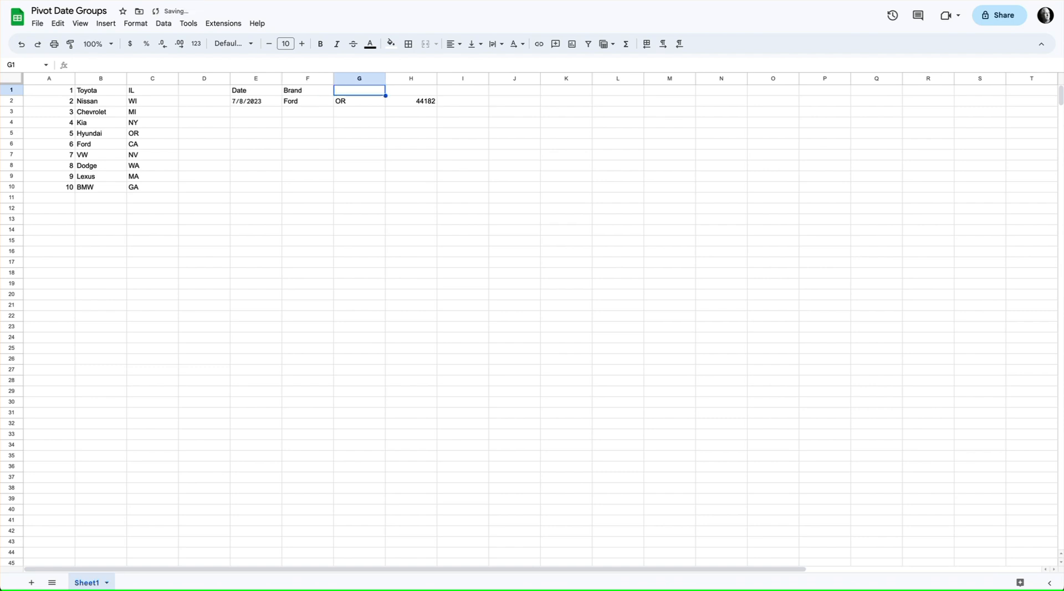
type("State")
key("Tab")
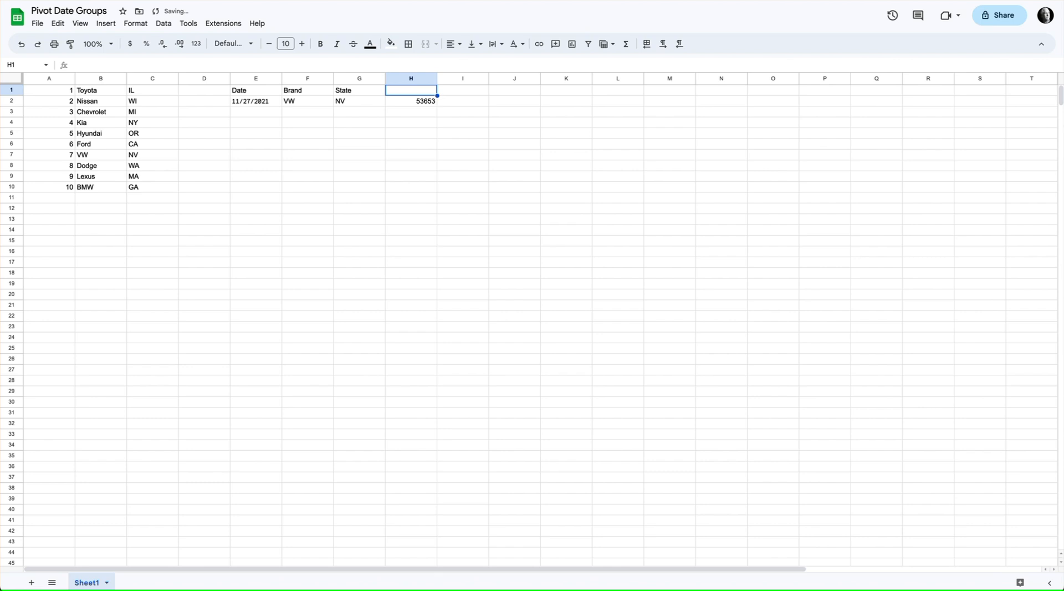
type("Amount")
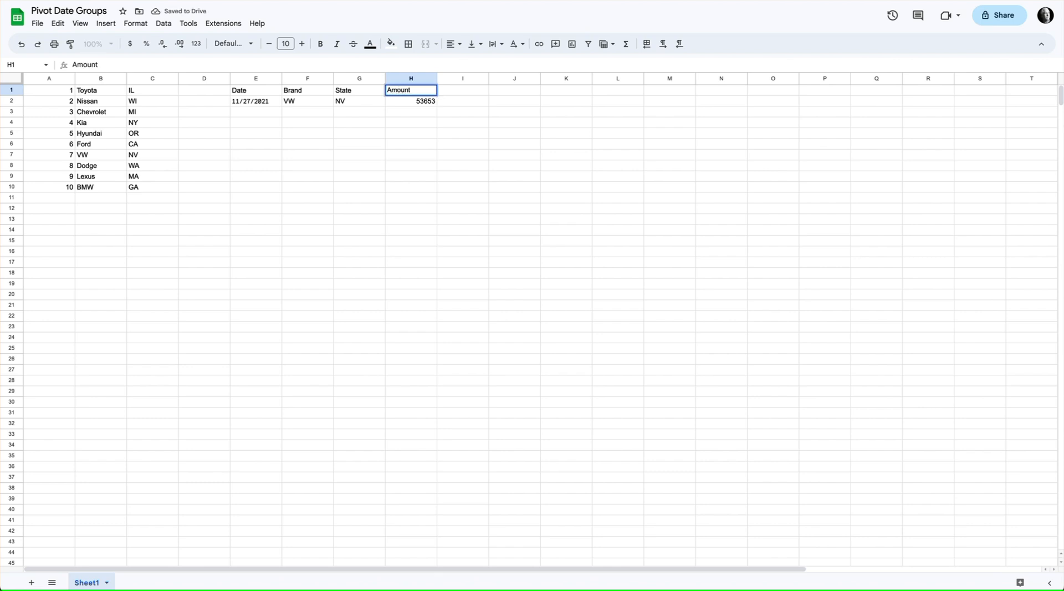
key("Return")
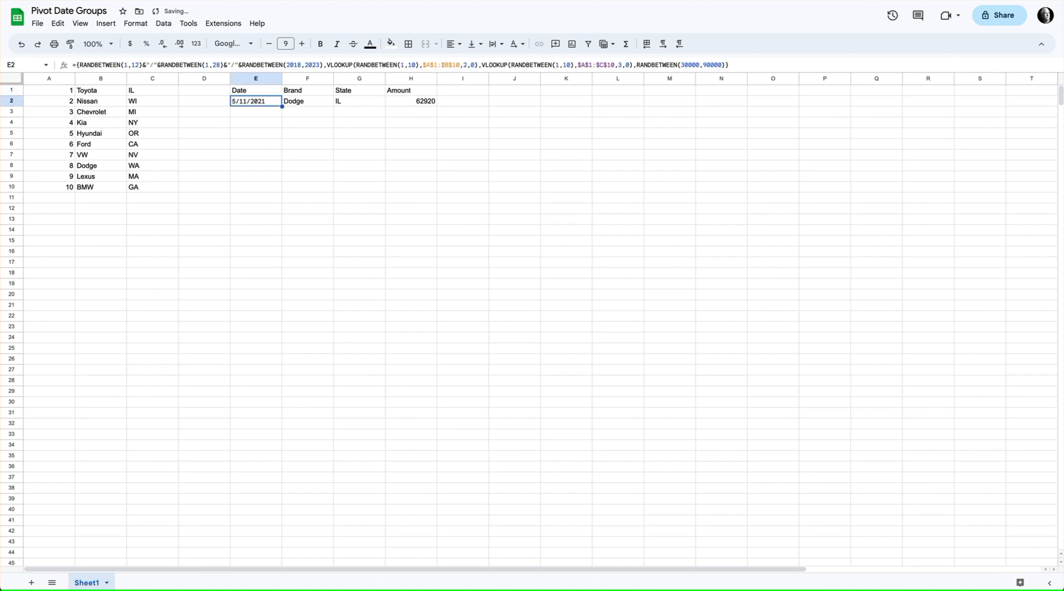
- Freeze row 1 and fill the random-data formula from E2 down through row 131
left_click_drag(254, 82, 254, 95)
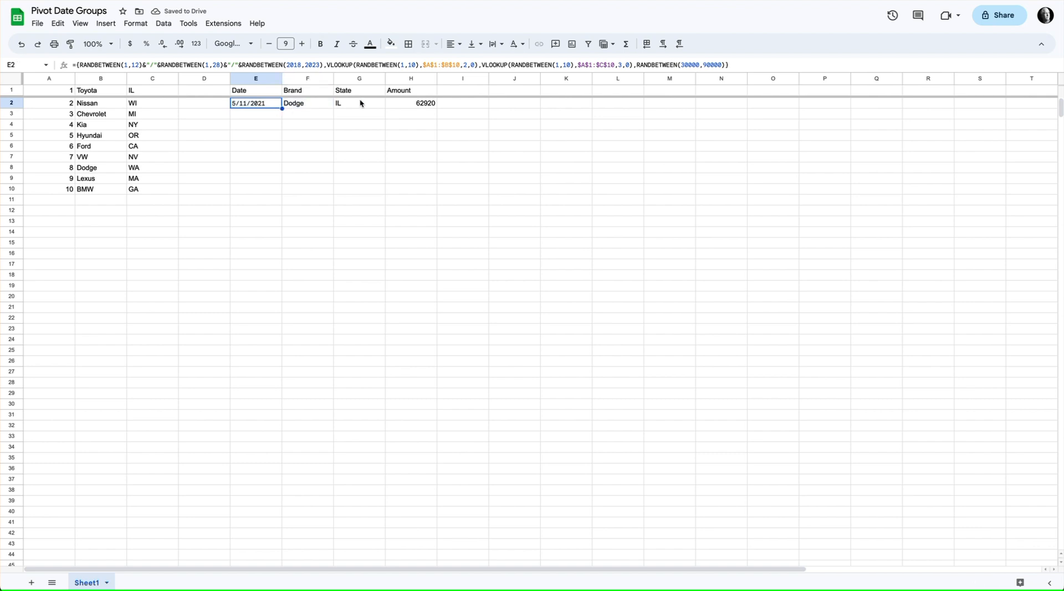
left_click_drag(282, 110, 280, 587)
scroll(353, 314, "up", 5)
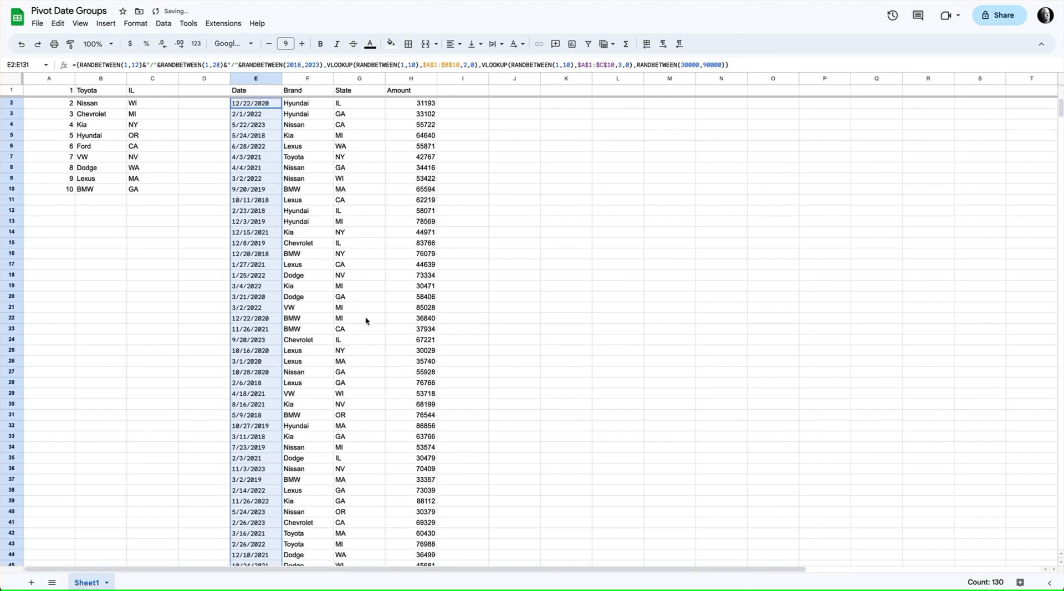
- Format the Amount column H as currency and paste a values-only copy of columns E:H starting at column J
left_click(411, 78)
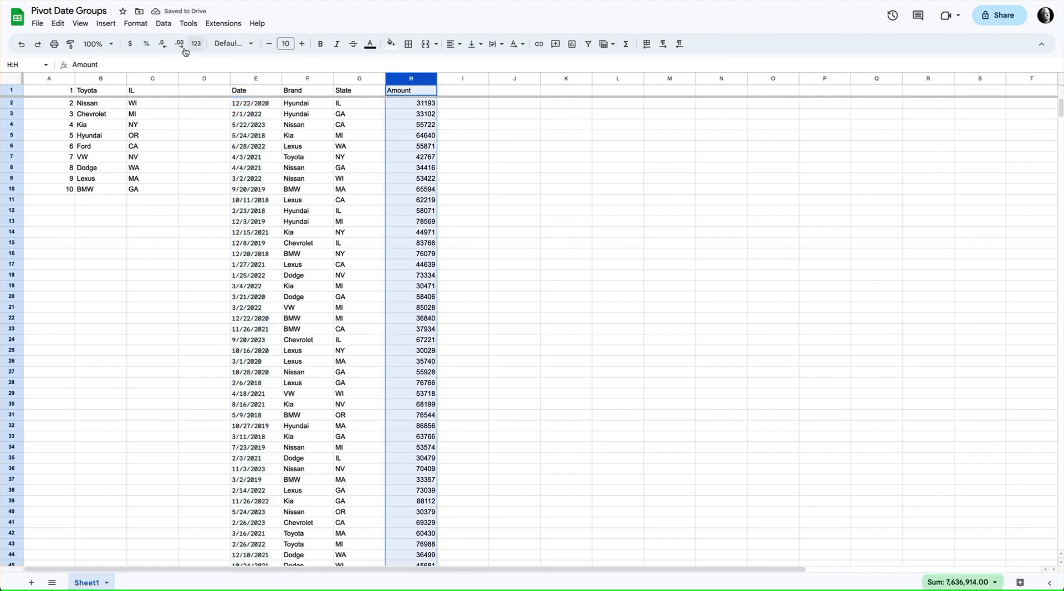
left_click(130, 43)
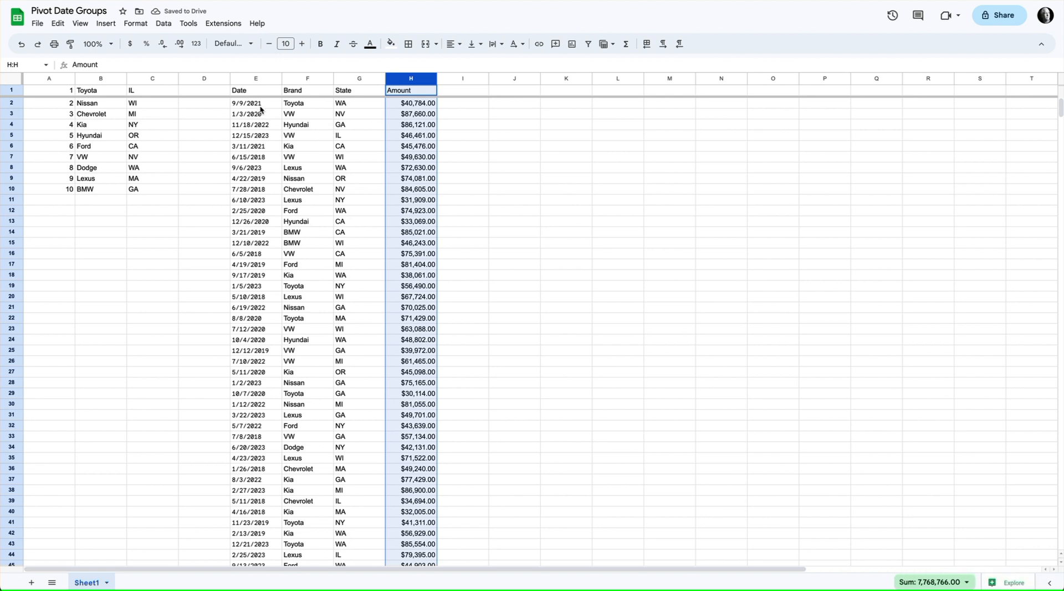
left_click_drag(256, 78, 416, 79)
key("ctrl+c")
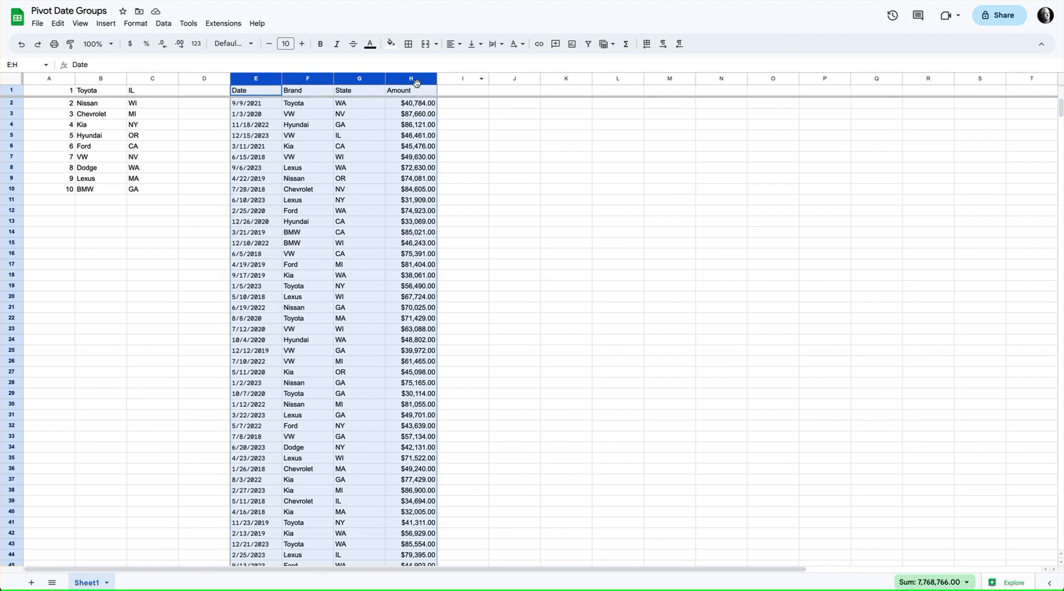
left_click(518, 79)
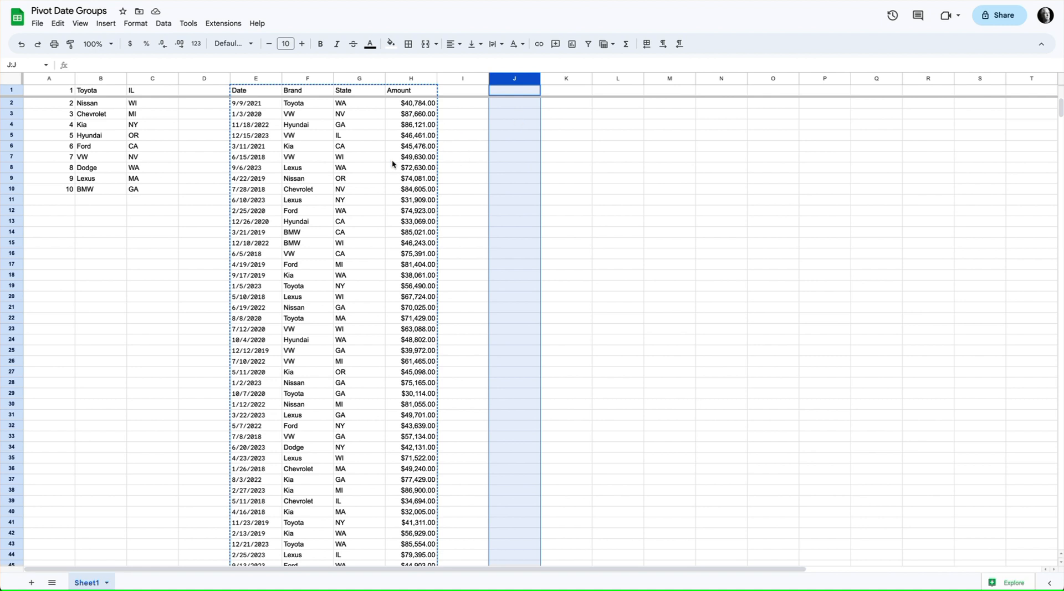
left_click(58, 23)
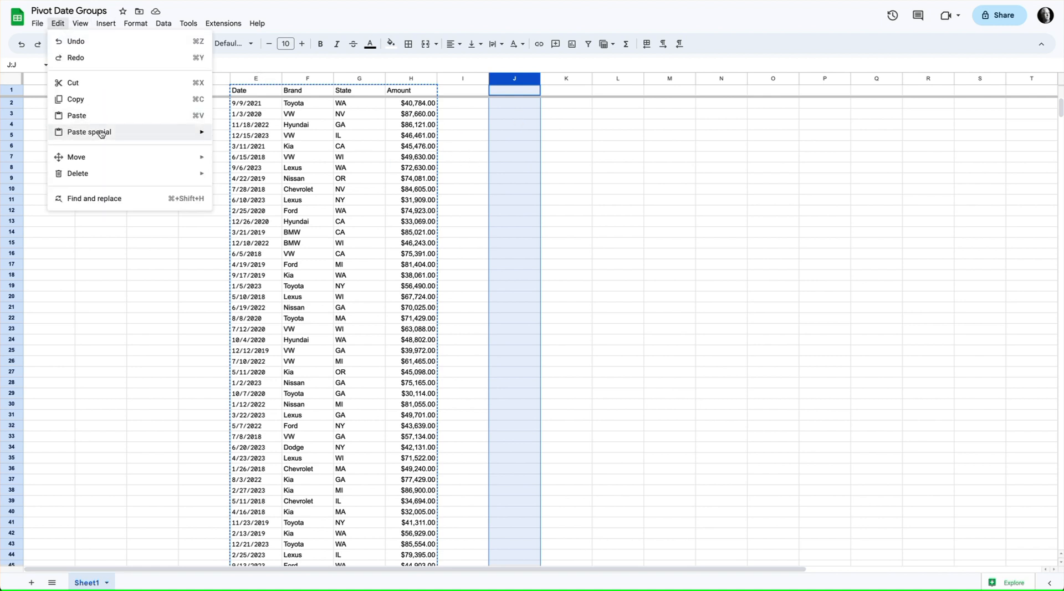
mouse_move(102, 133)
left_click(226, 135)
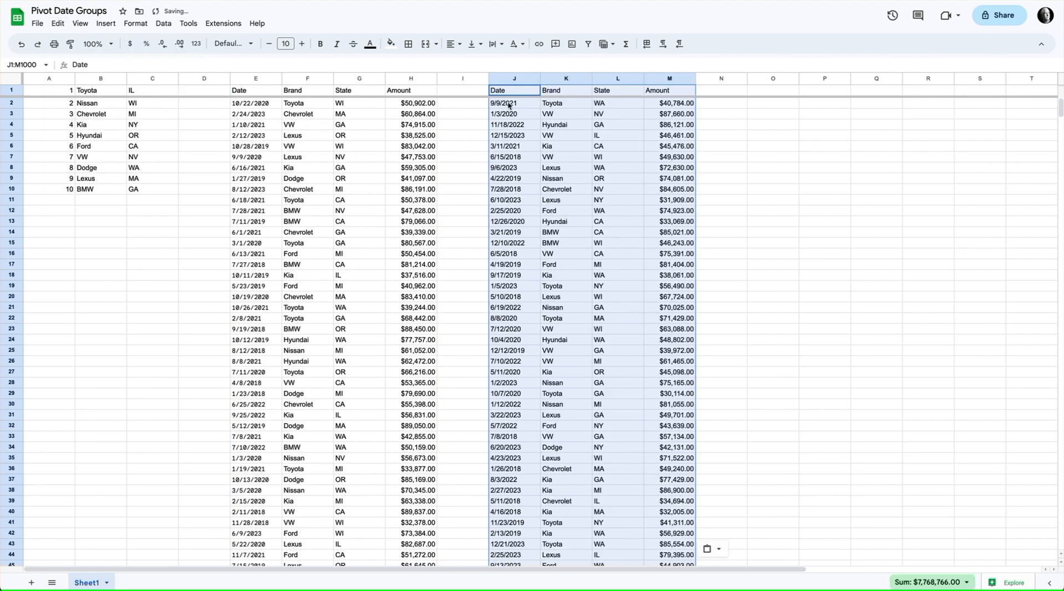
- Compare the contents of pasted cells J2 and M2 with the formula in E2
left_click(513, 105)
left_click(675, 105)
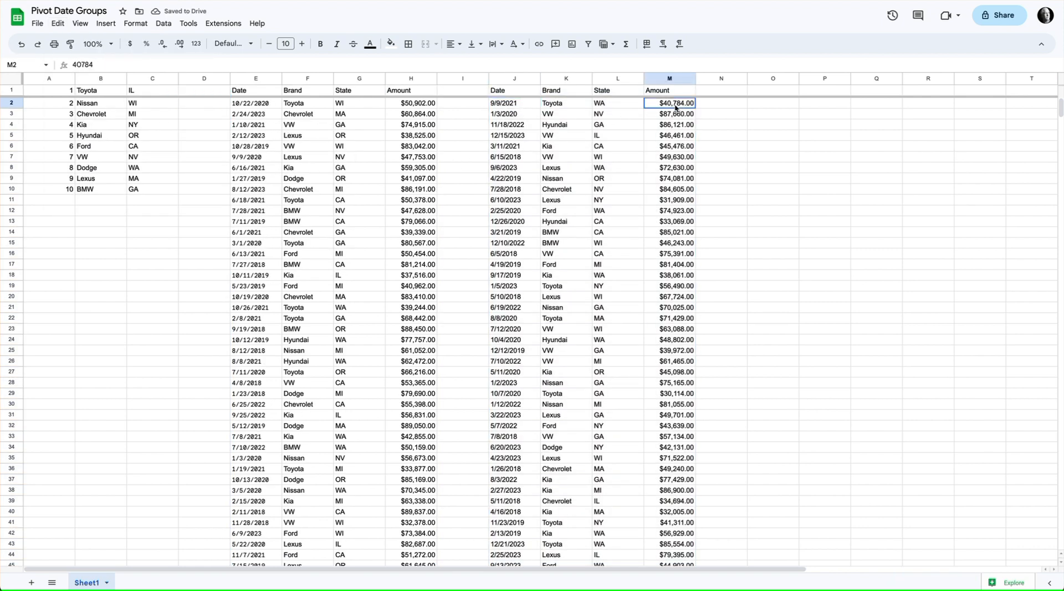
left_click(248, 104)
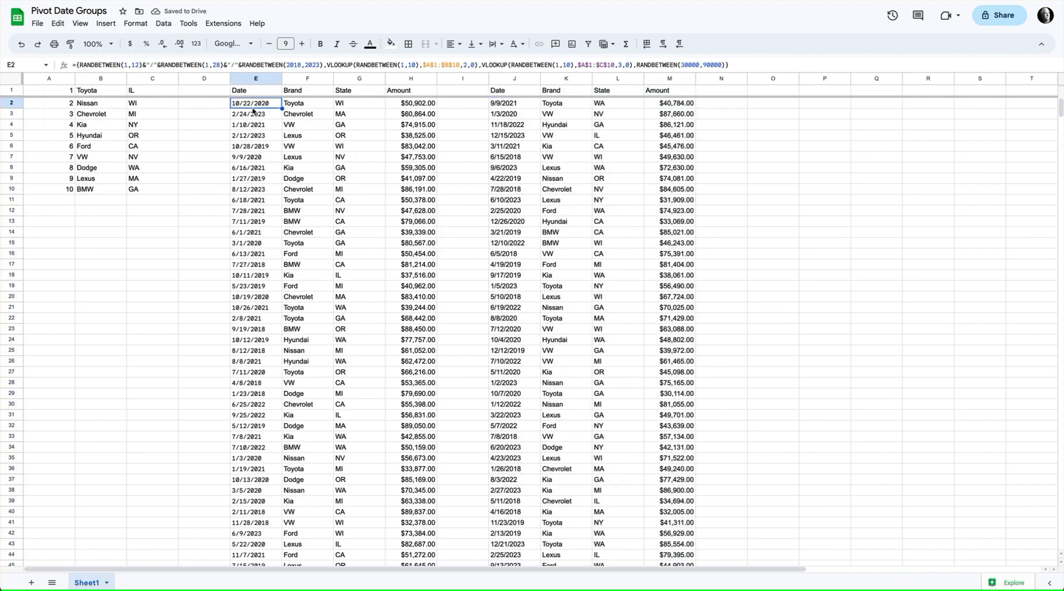
- Insert a checkbox in D1 and toggle it repeatedly to recalculate the random data in columns E:H
left_click(210, 89)
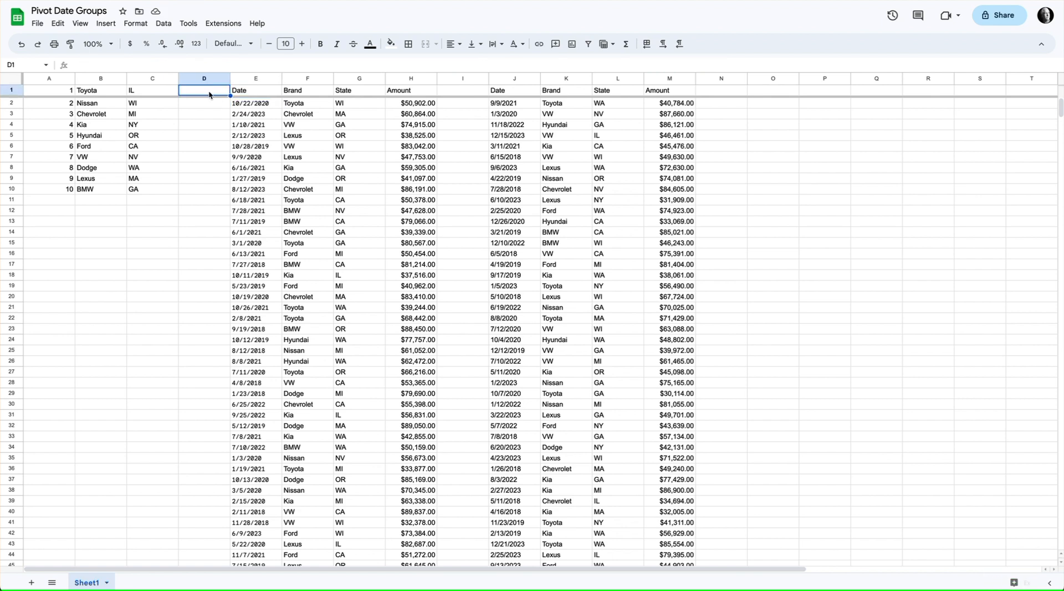
left_click(105, 24)
left_click(160, 246)
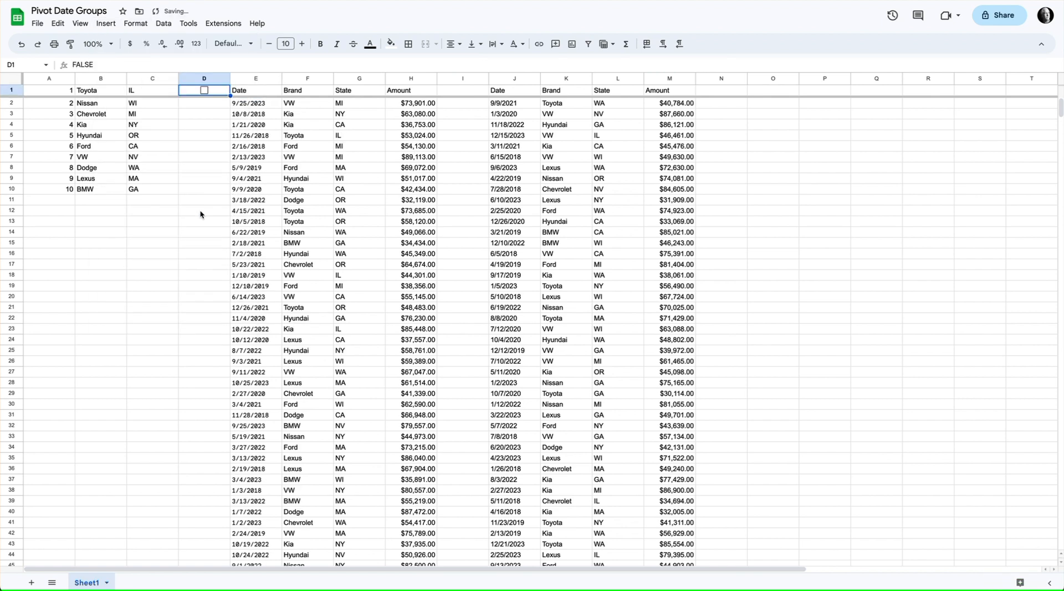
left_click(204, 91)
left_click(204, 91)
left_click(205, 92)
left_click(204, 92)
left_click(204, 92)
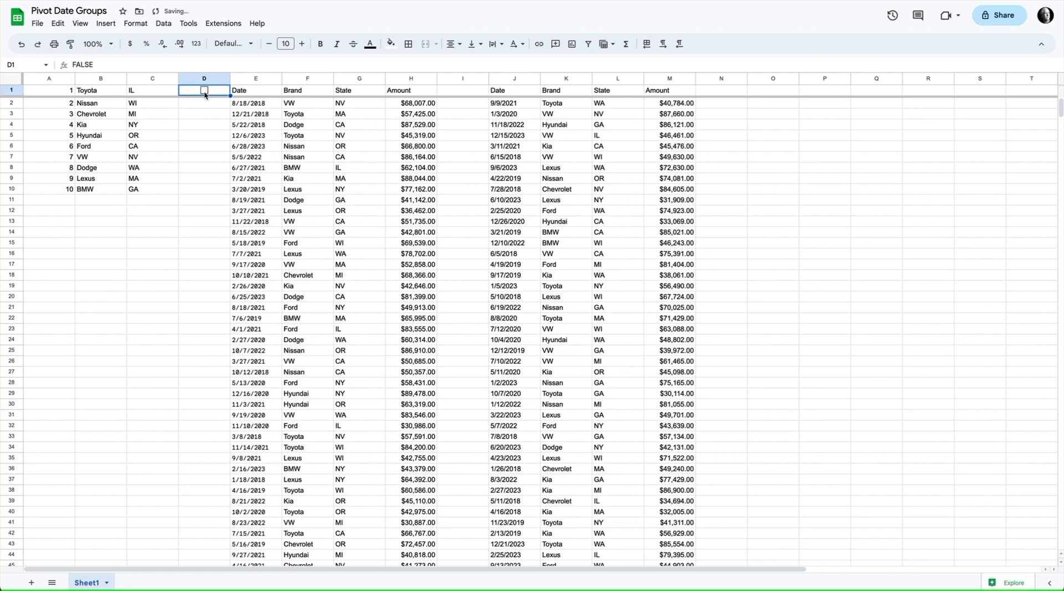
left_click(204, 92)
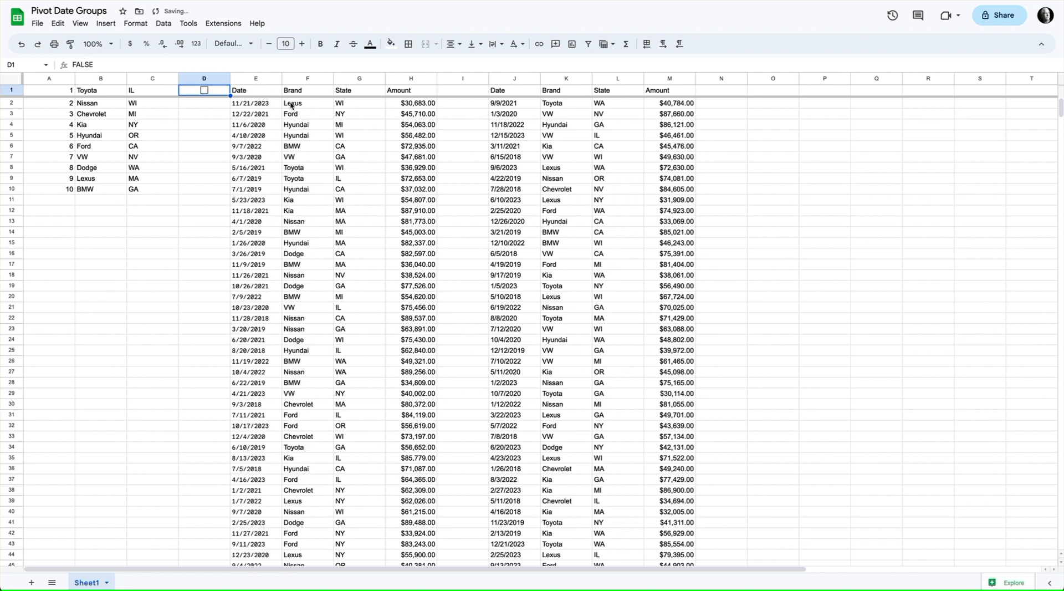
- Make the headers Date, Brand, State and Amount in J1:M1 bold
left_click(524, 102)
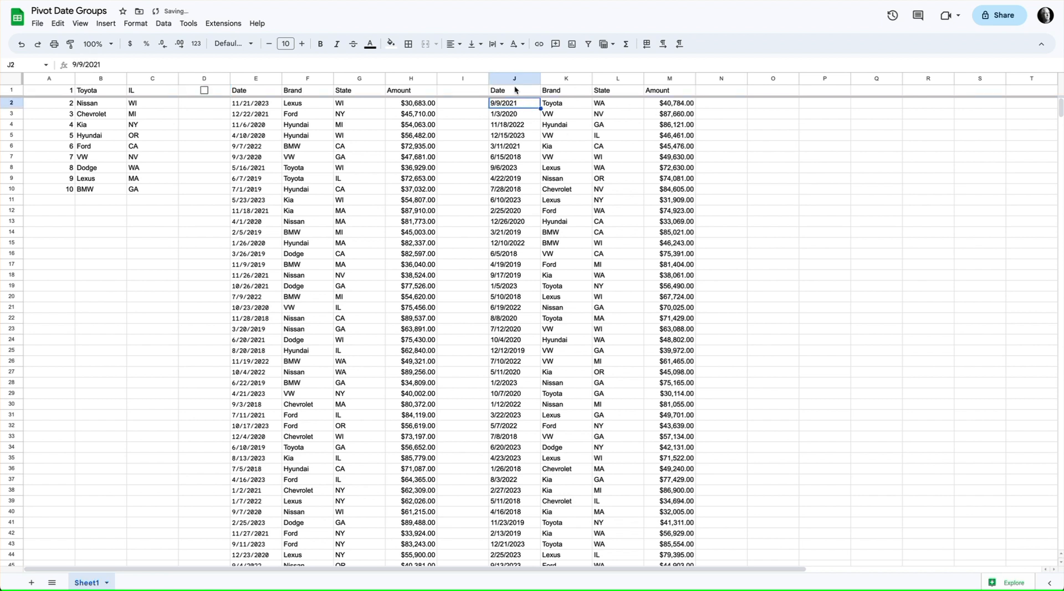
left_click_drag(523, 88, 665, 91)
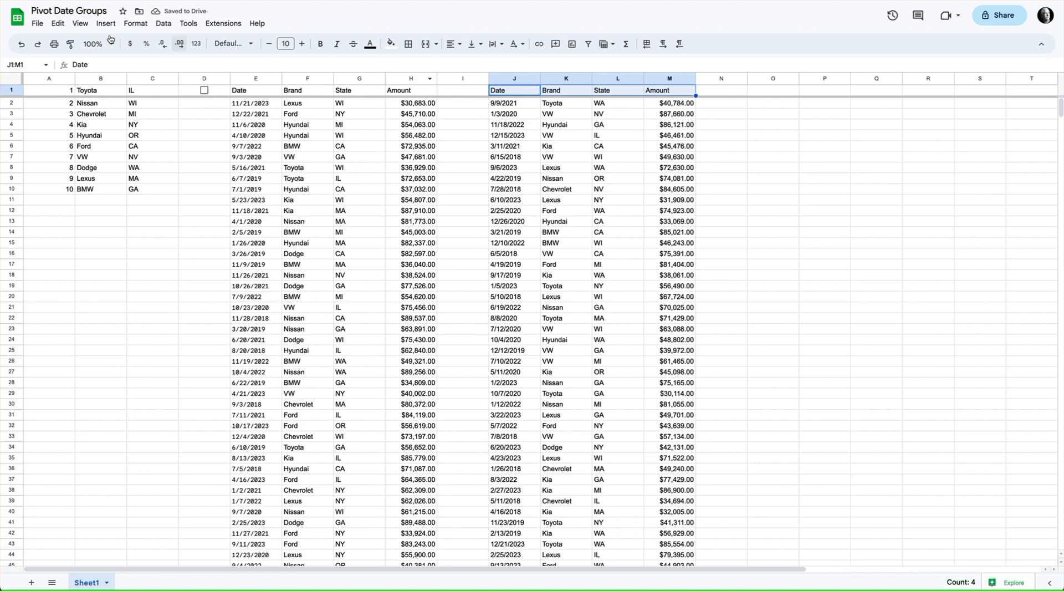
left_click(320, 44)
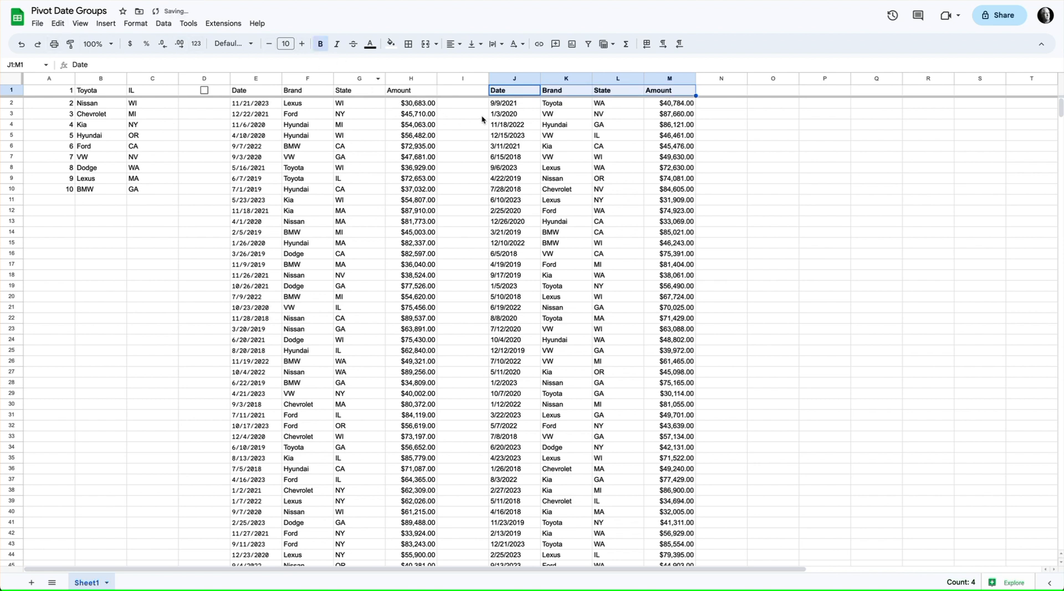
- Try the Date number format on column J and undo it
left_click(512, 81)
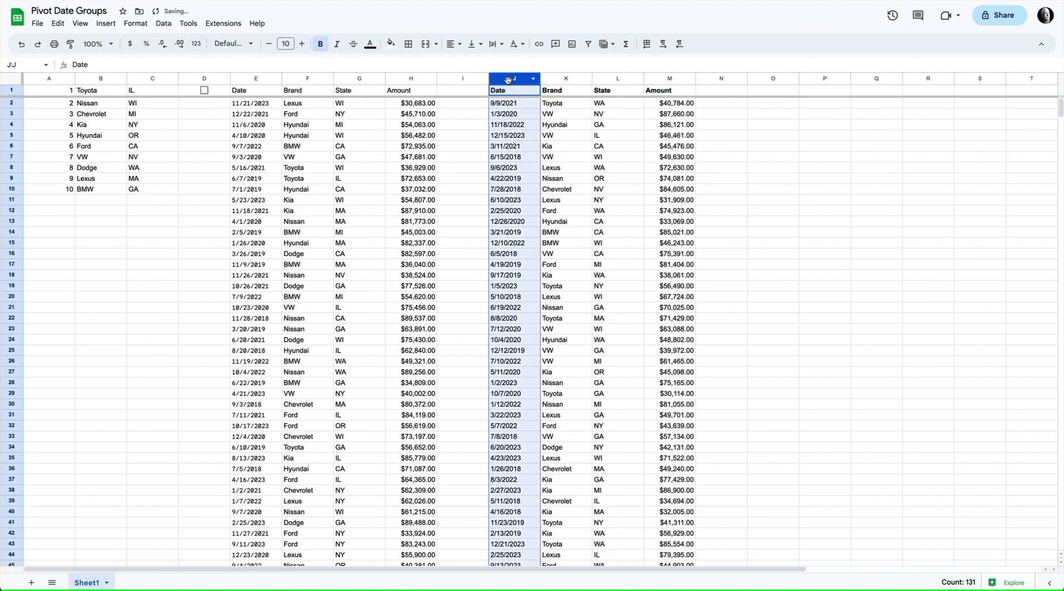
left_click(196, 43)
left_click(243, 239)
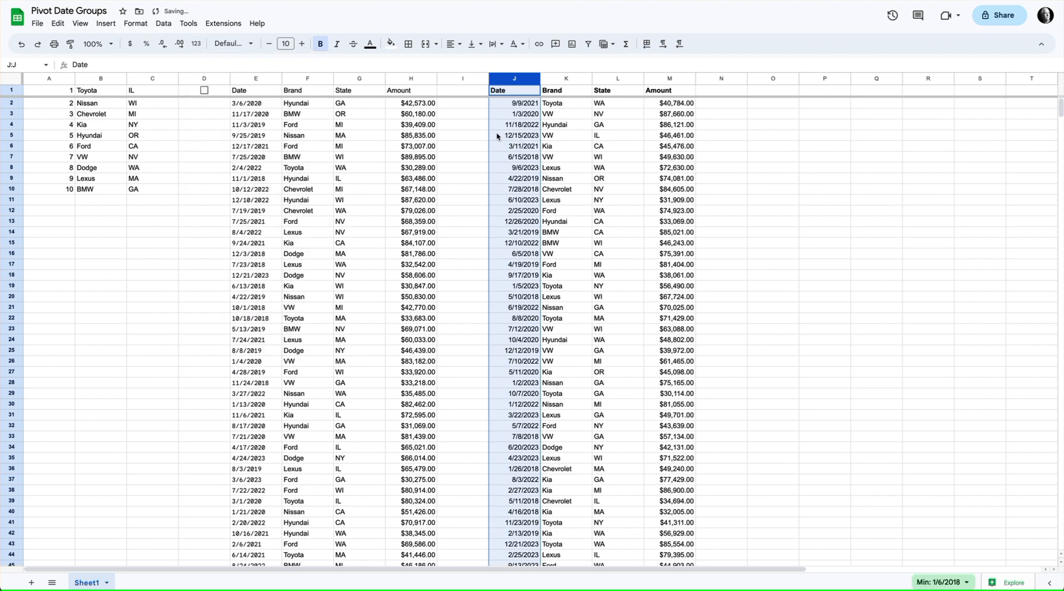
key("ctrl+z")
left_click(507, 108)
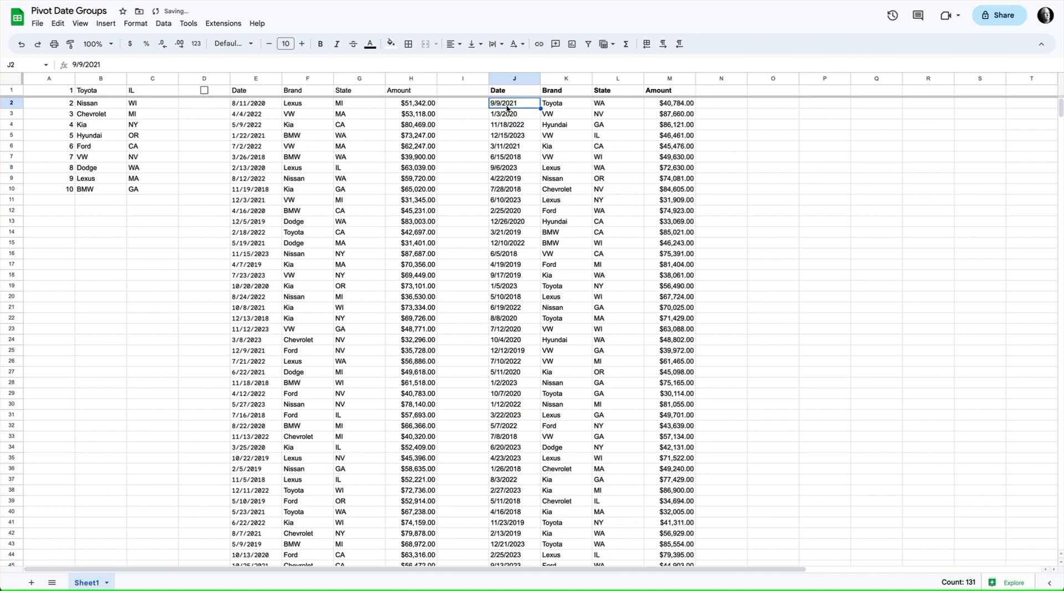
- Apply the Date number format to the whole Date column J
left_click(505, 81)
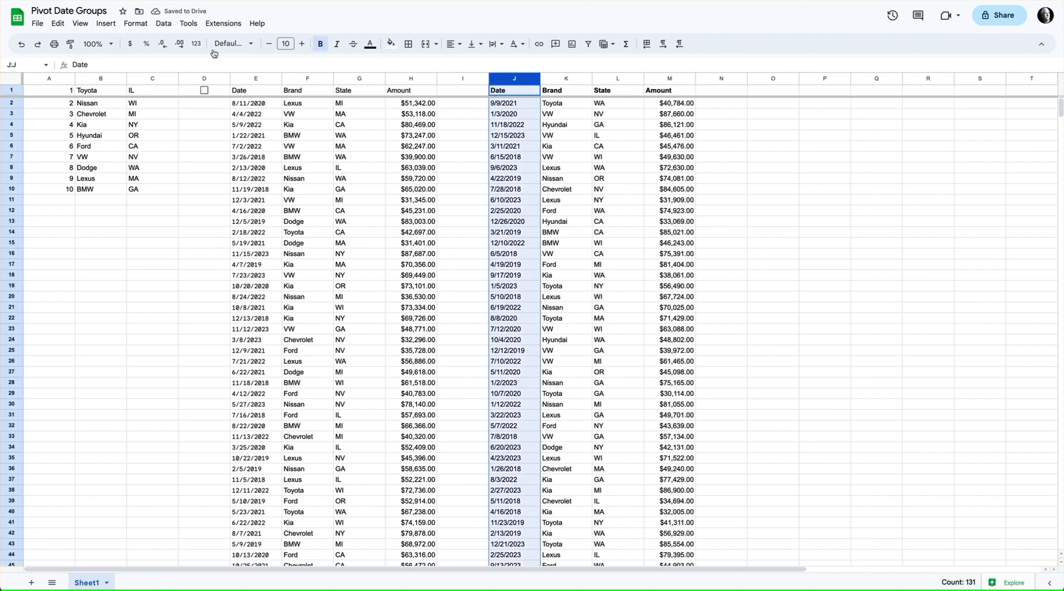
left_click(197, 49)
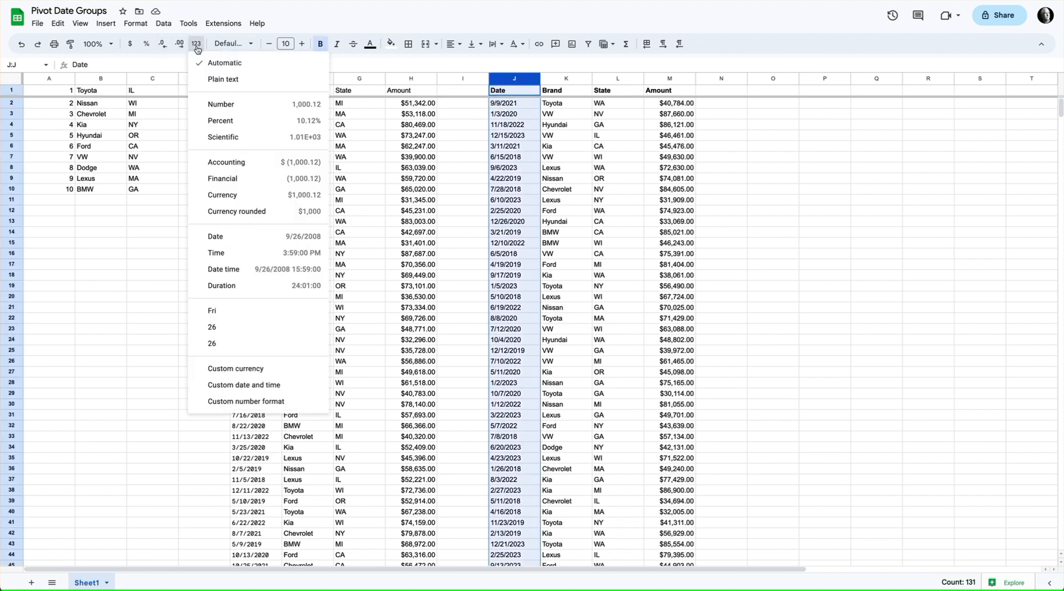
left_click(255, 235)
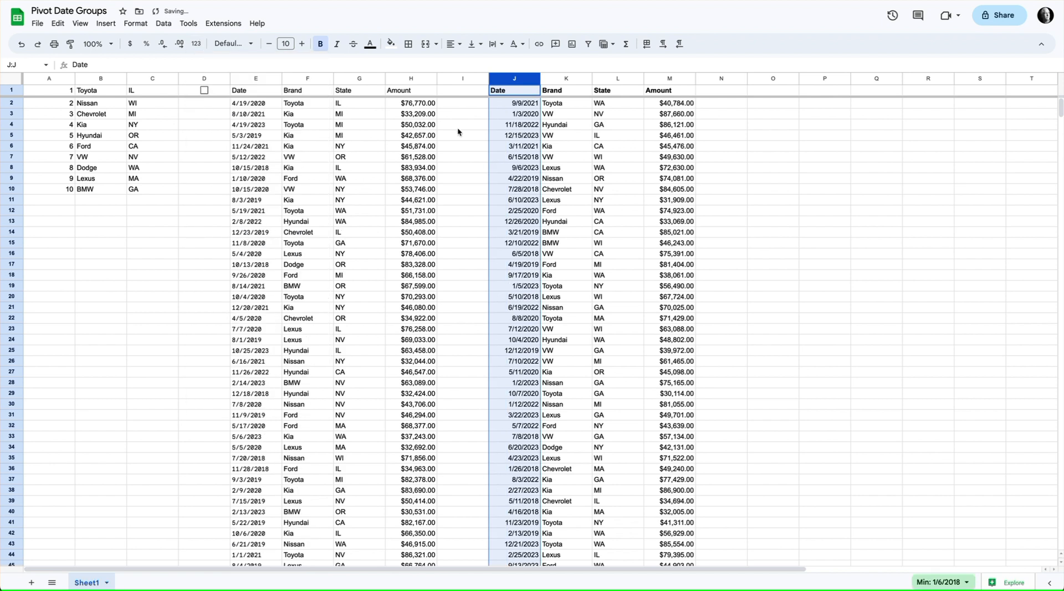
left_click(765, 105)
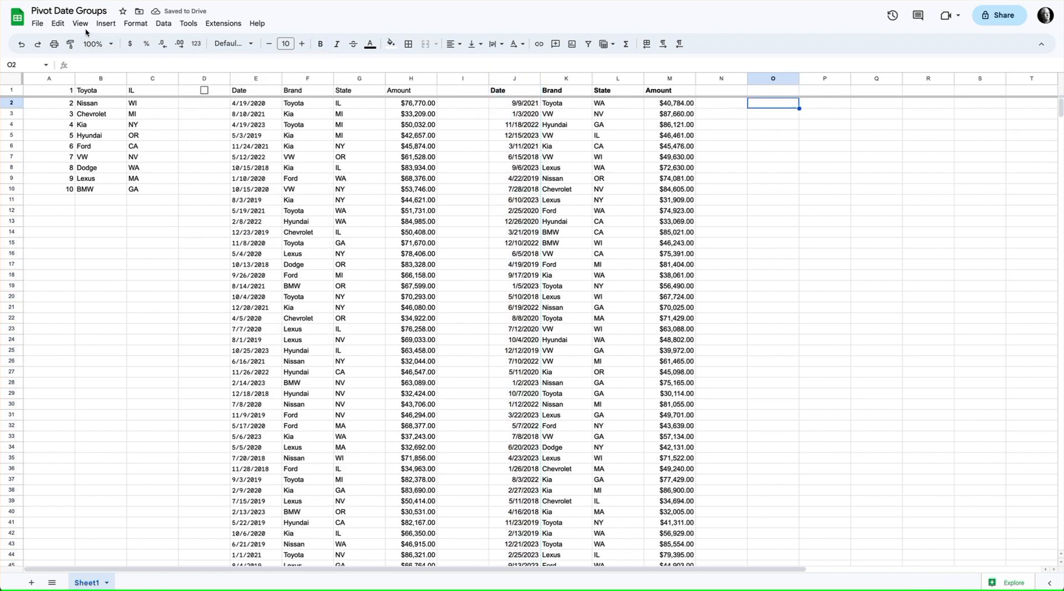
left_click(106, 24)
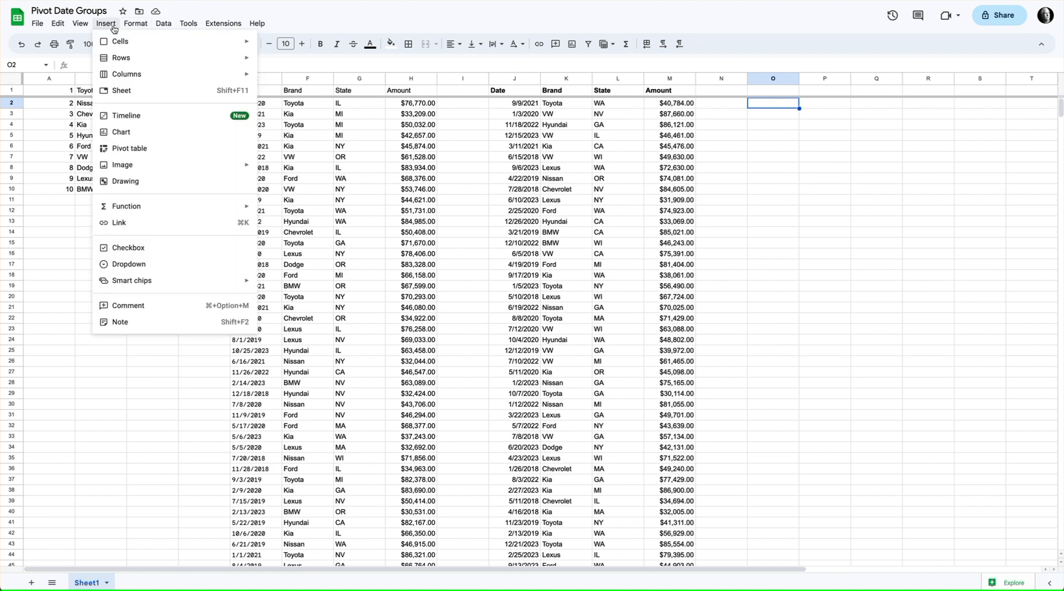
left_click(160, 150)
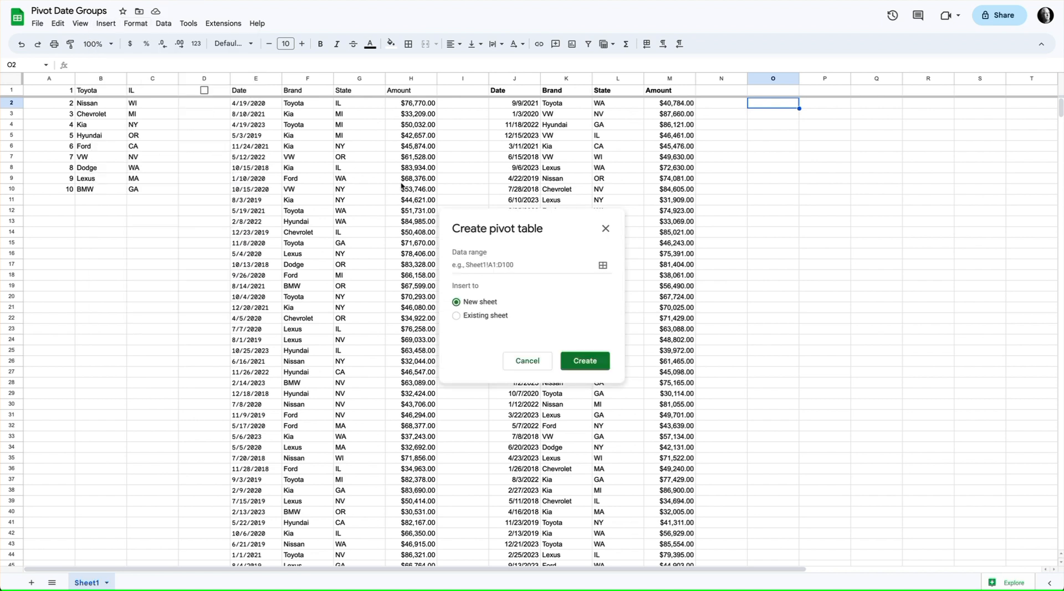
left_click(484, 316)
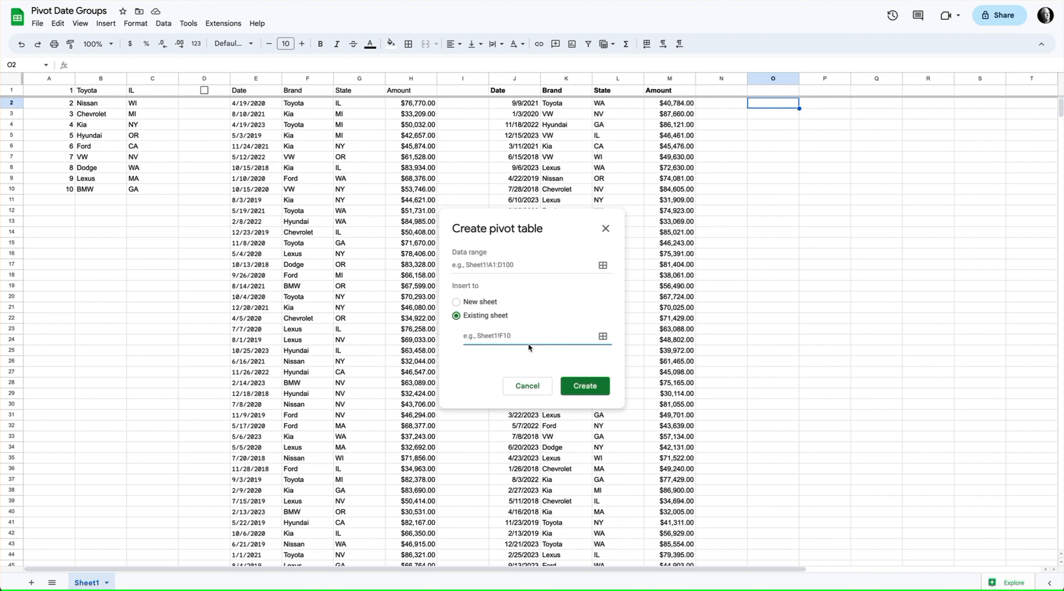
left_click(530, 387)
- Create a pivot table from columns J:M on the existing sheet, placed at cell O2
left_click_drag(505, 80, 675, 78)
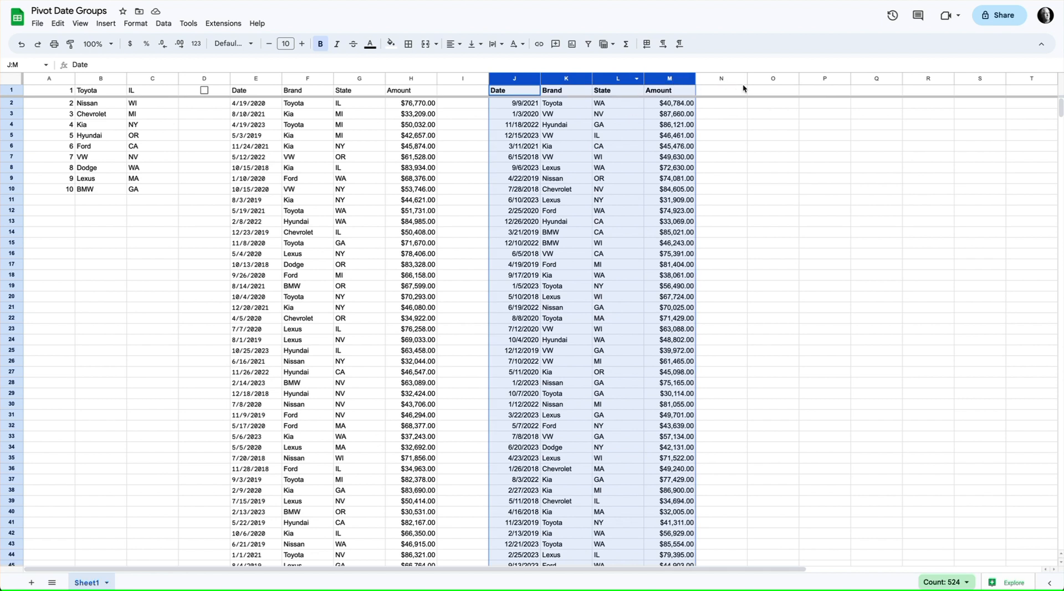
left_click(106, 23)
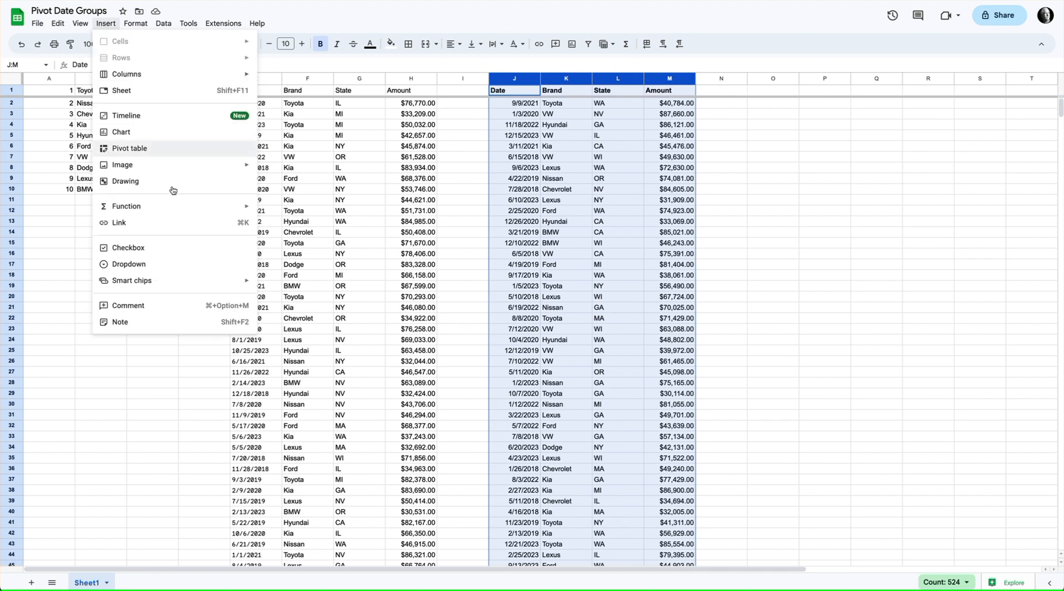
left_click(164, 156)
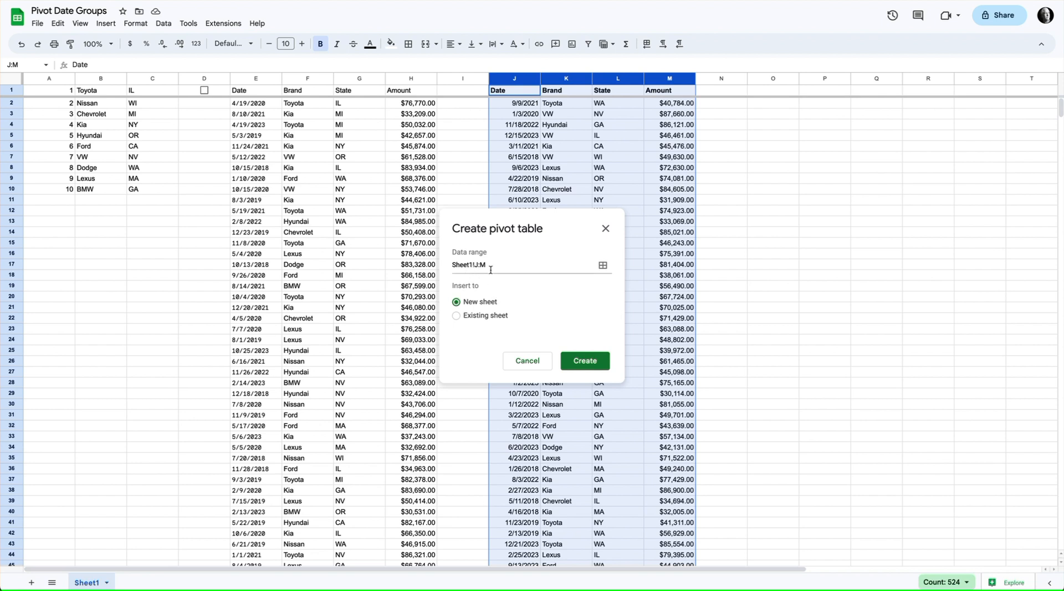
left_click(483, 315)
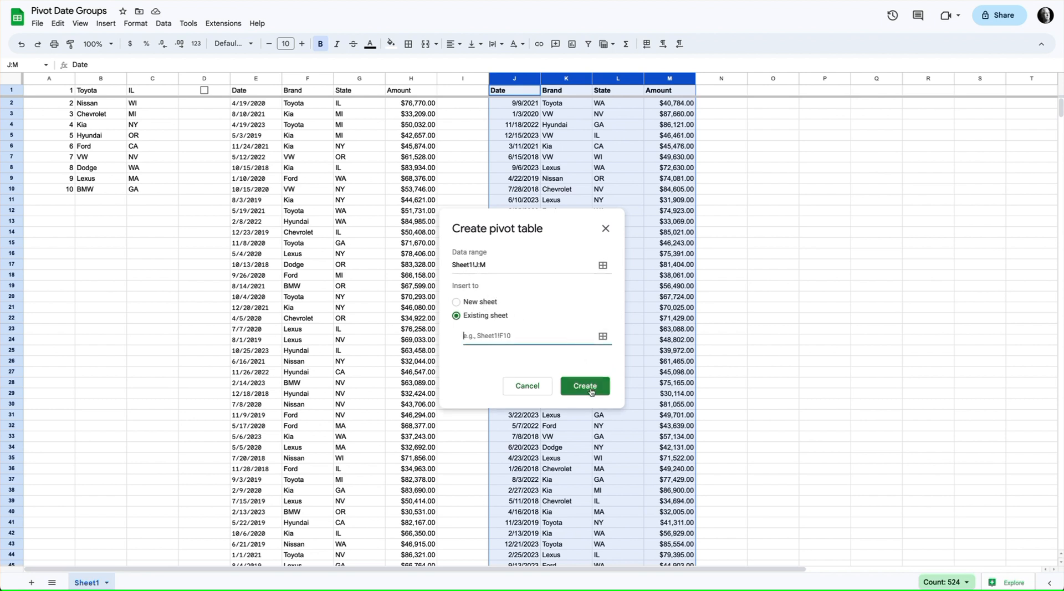
left_click(602, 335)
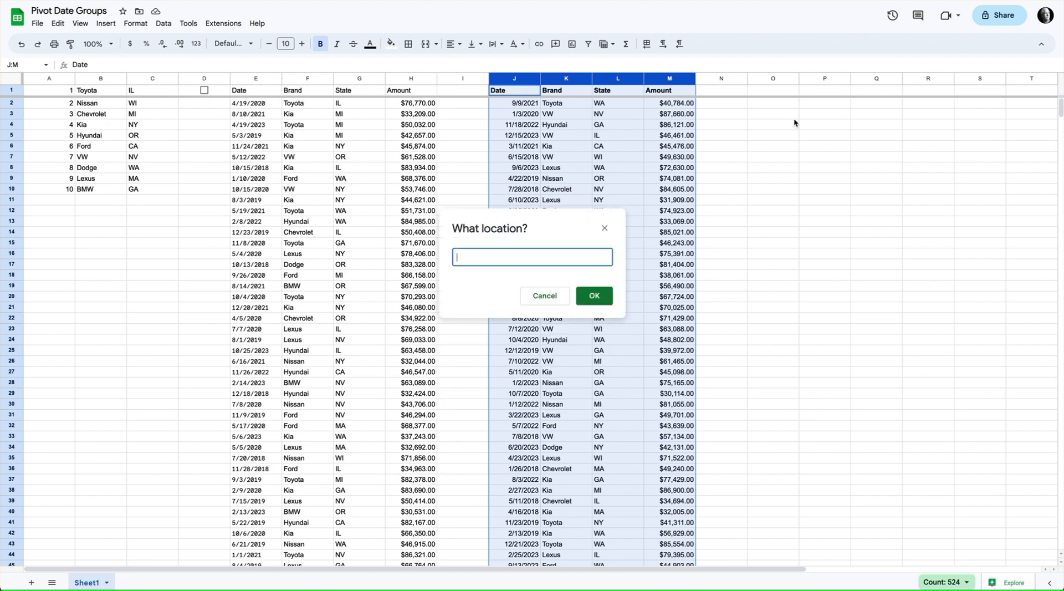
left_click(759, 103)
left_click(594, 295)
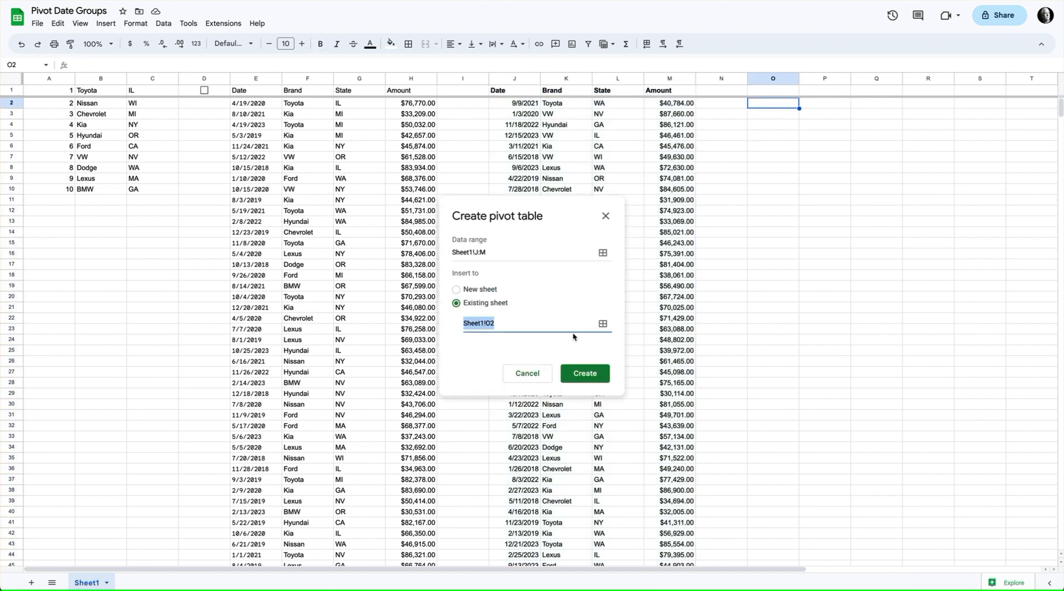
left_click(582, 373)
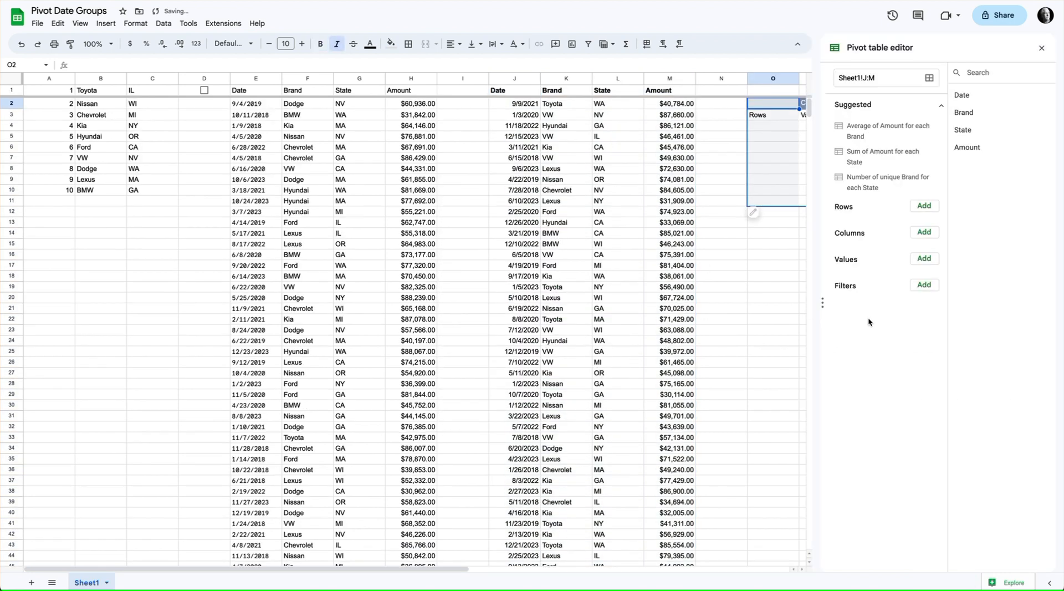
- Add the Date field to the rows of the pivot table
scroll(712, 308, "right", 8)
scroll(712, 308, "down", 1)
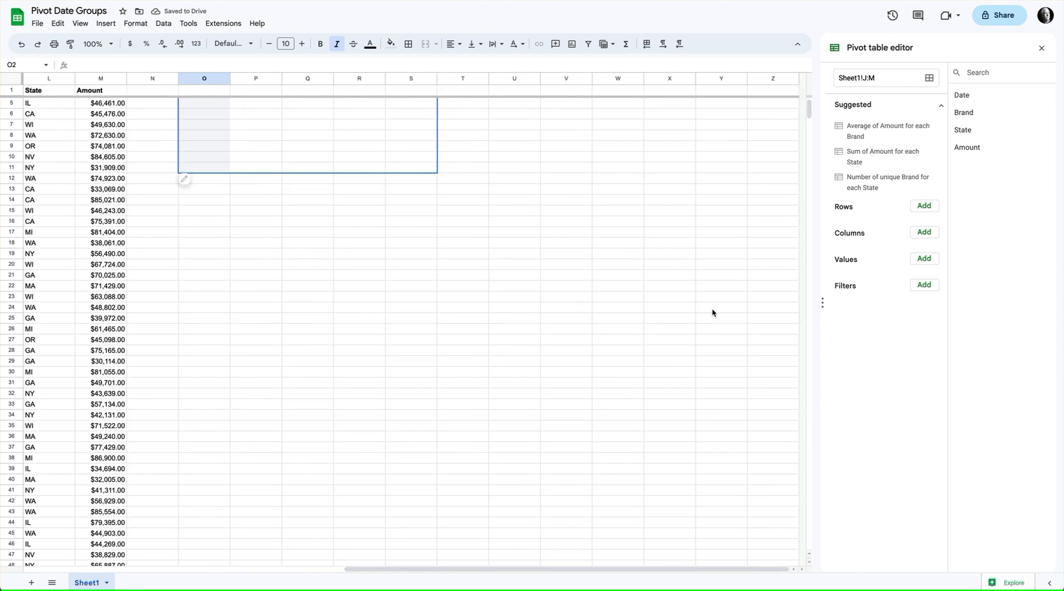
scroll(713, 317, "up", 1)
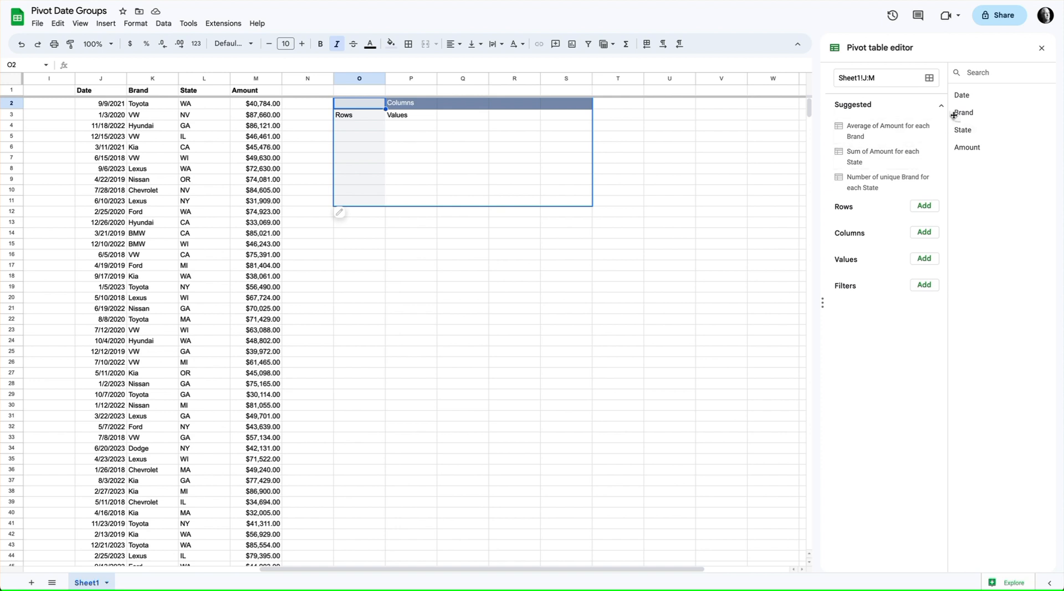
left_click_drag(960, 96, 854, 227)
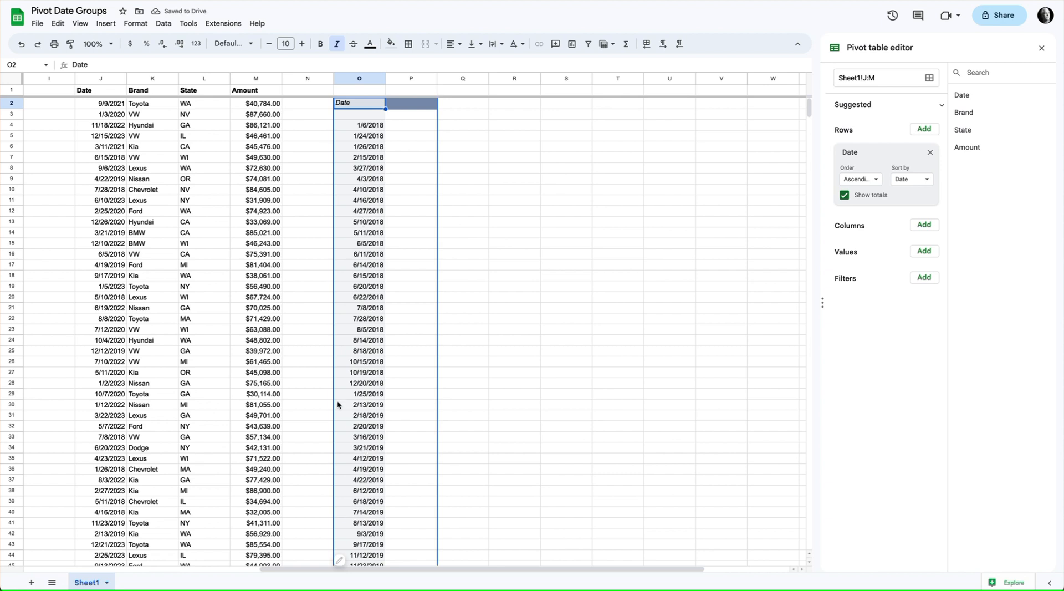
- Group the pivot table's dates by Month and add Amount as the summed value
right_click(366, 234)
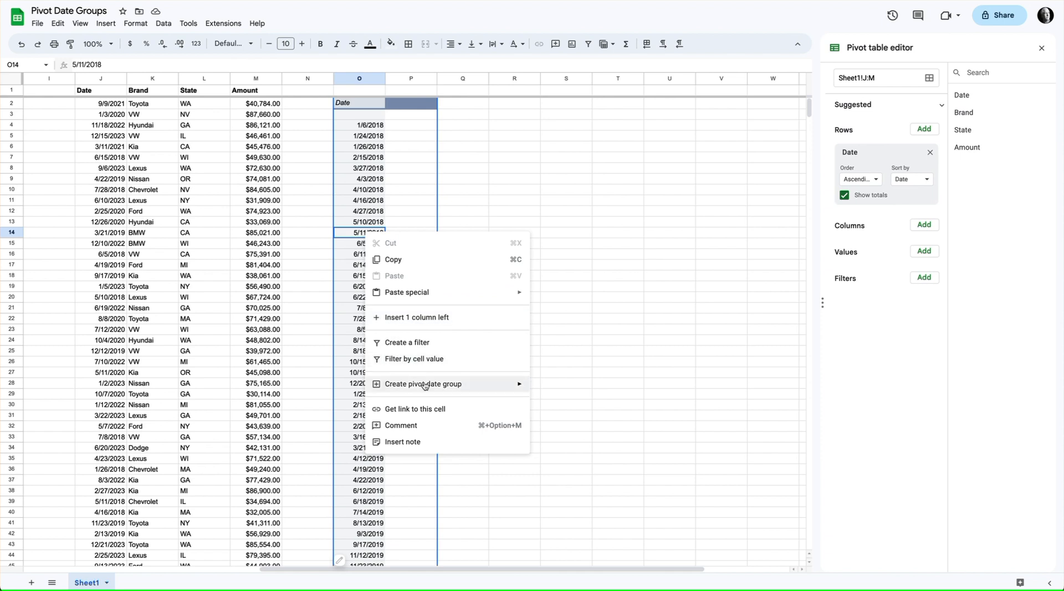
mouse_move(424, 385)
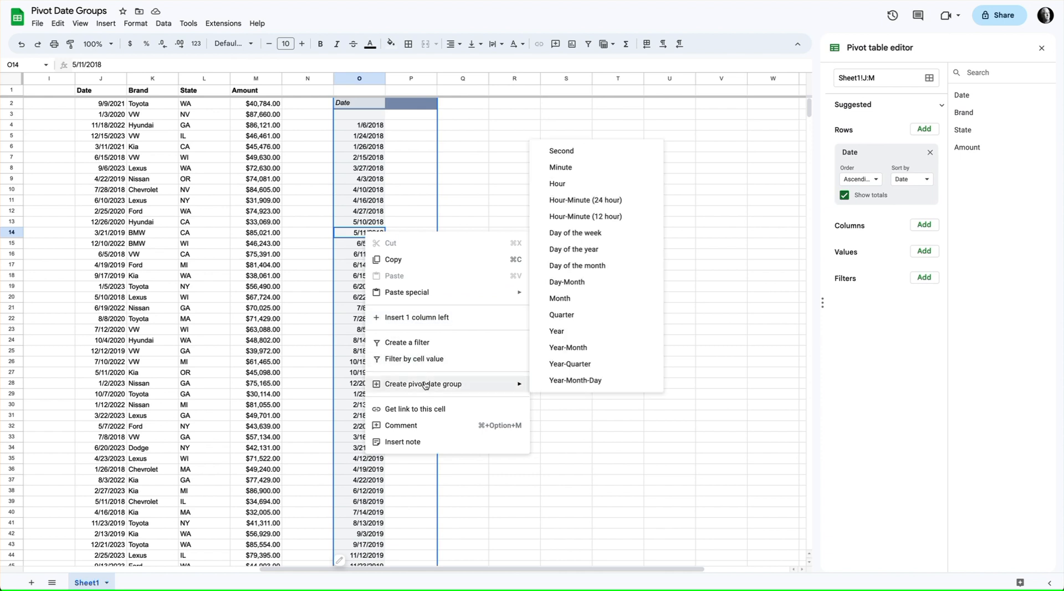
left_click(585, 305)
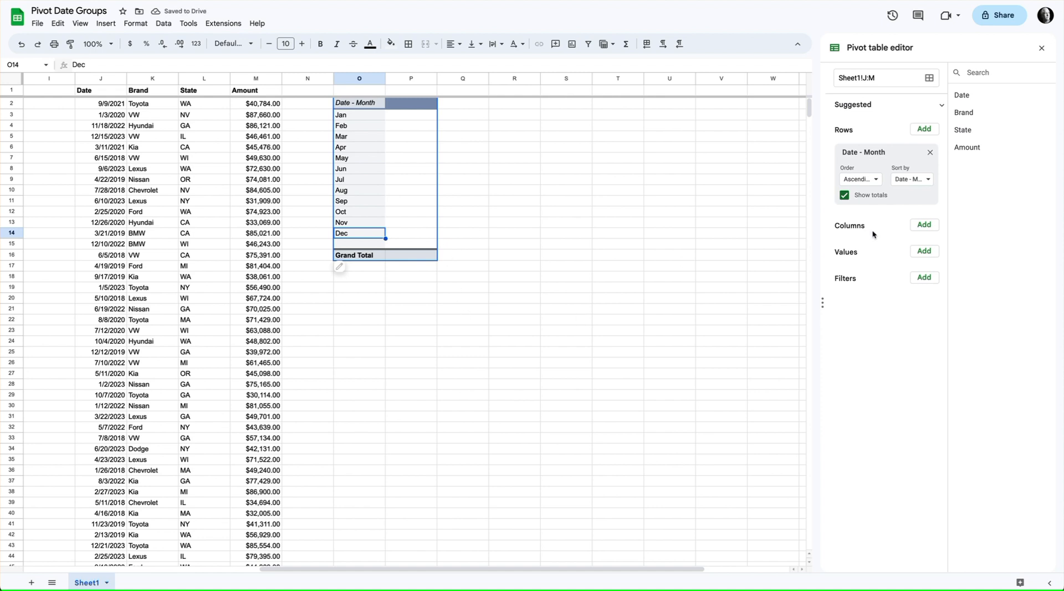
left_click_drag(971, 150, 860, 277)
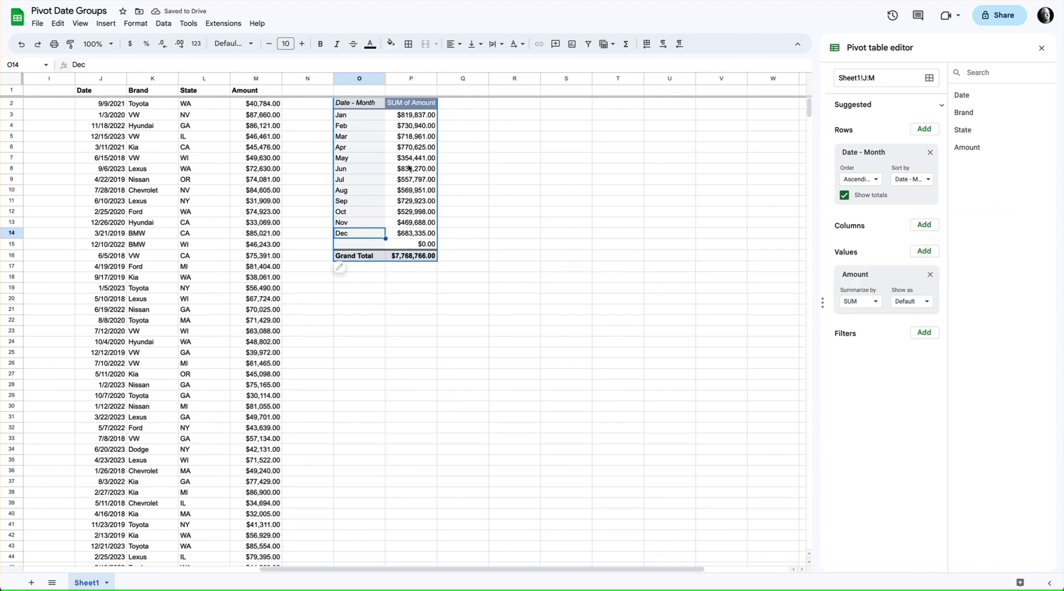
- Change the pivot table's date grouping to Quarter
right_click(365, 190)
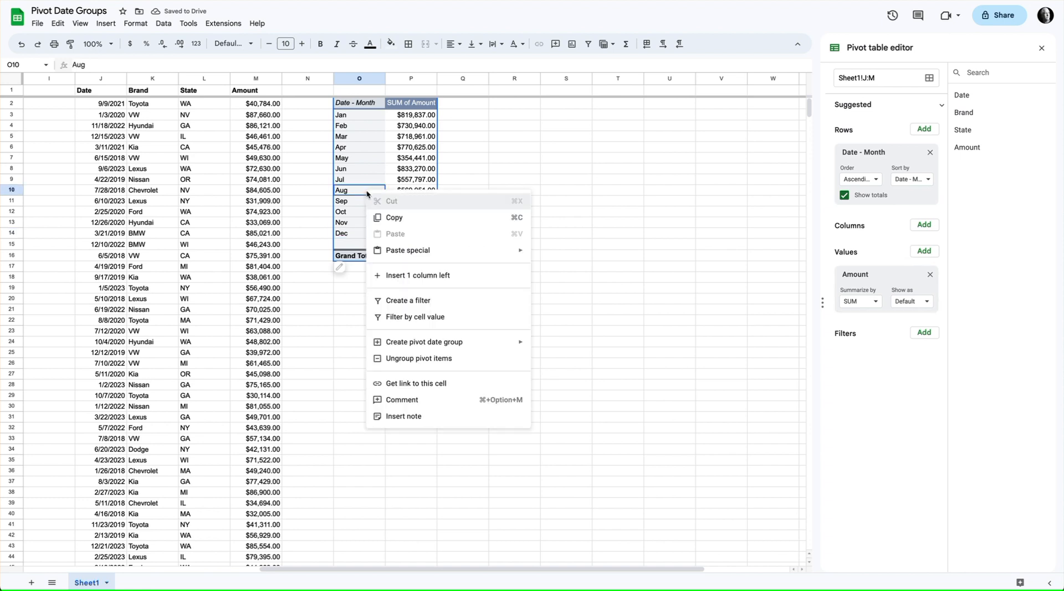
mouse_move(414, 339)
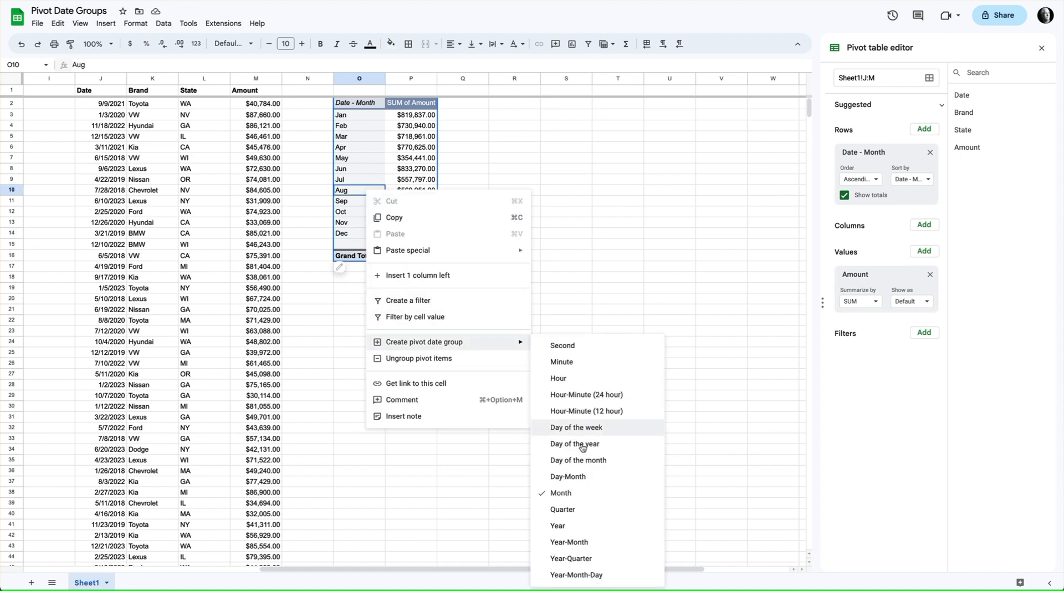
left_click(590, 509)
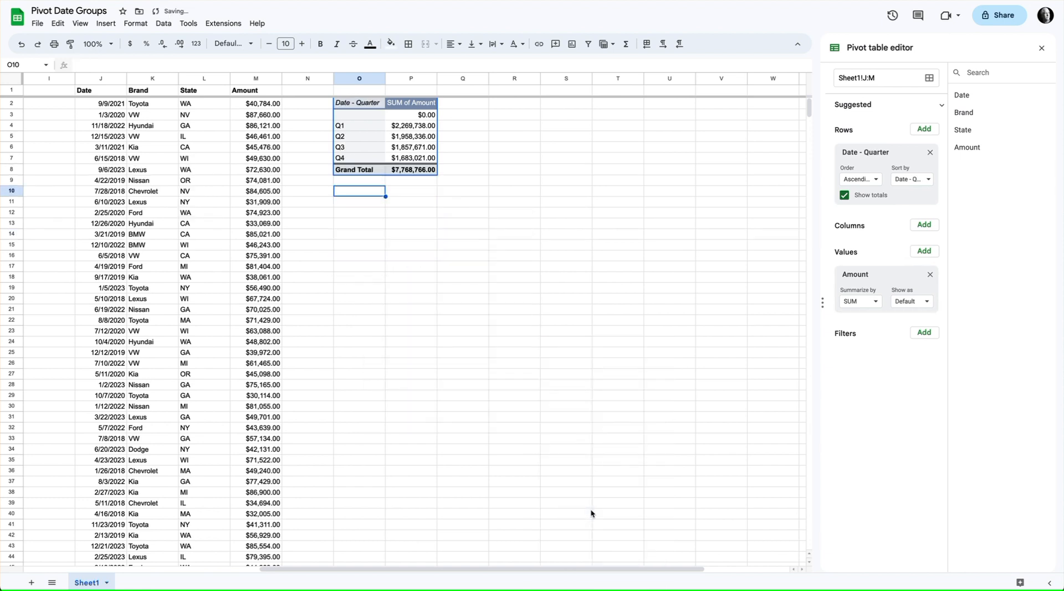
- Change the pivot table's date grouping to Year and slightly adjust the width of column P
left_click(356, 129)
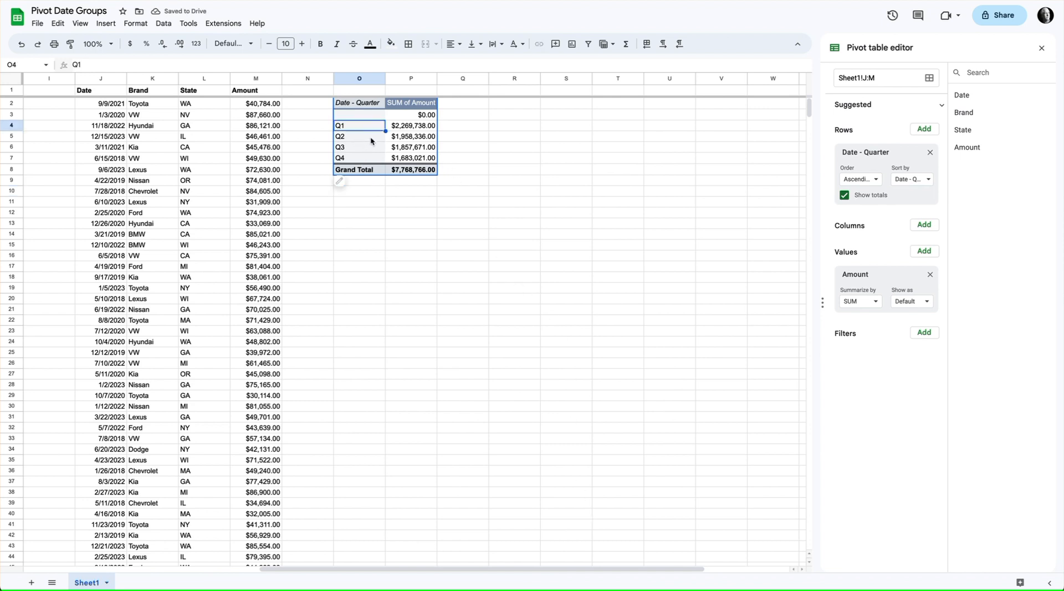
right_click(370, 136)
mouse_move(502, 292)
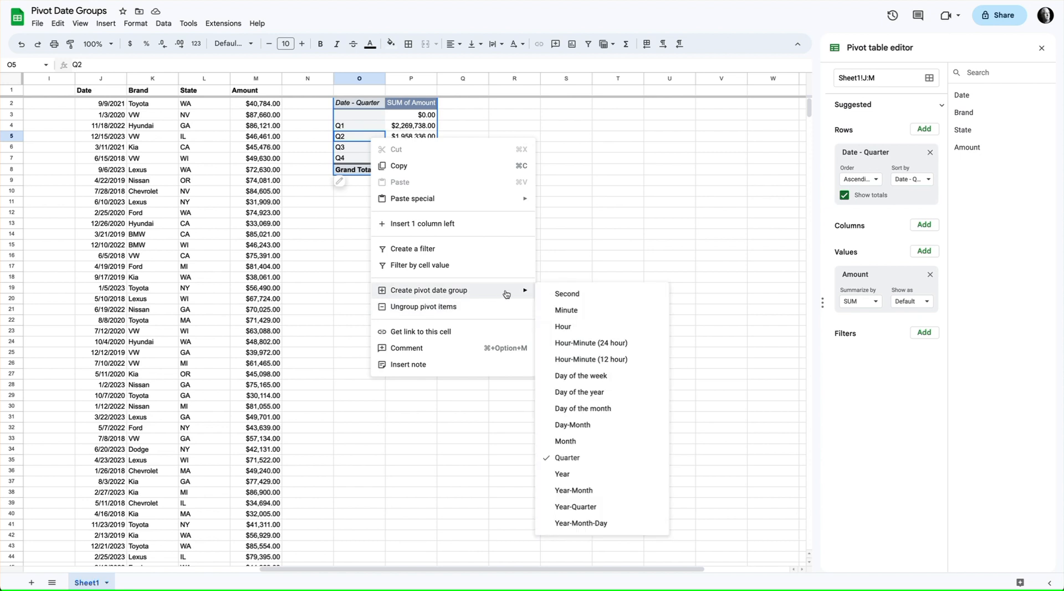
left_click(580, 473)
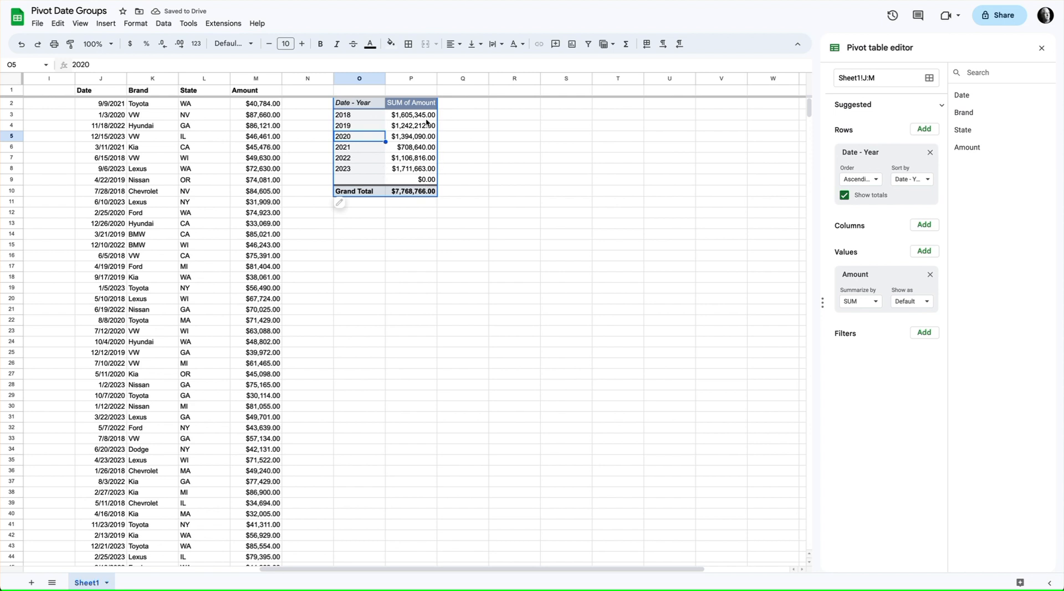
left_click_drag(437, 79, 437, 78)
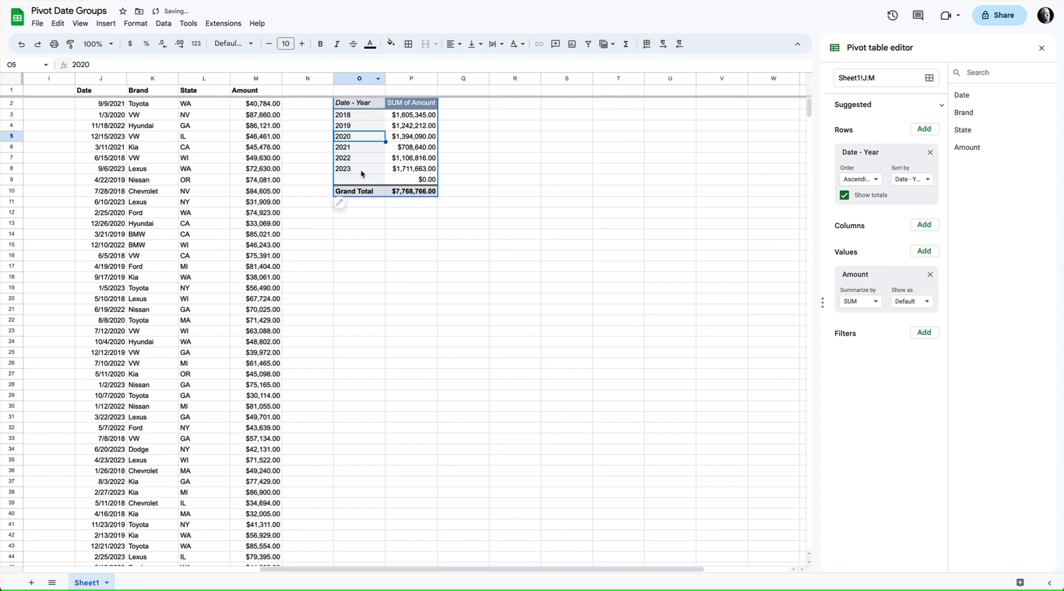
- Change the pivot table's date grouping to Day of the week
right_click(366, 126)
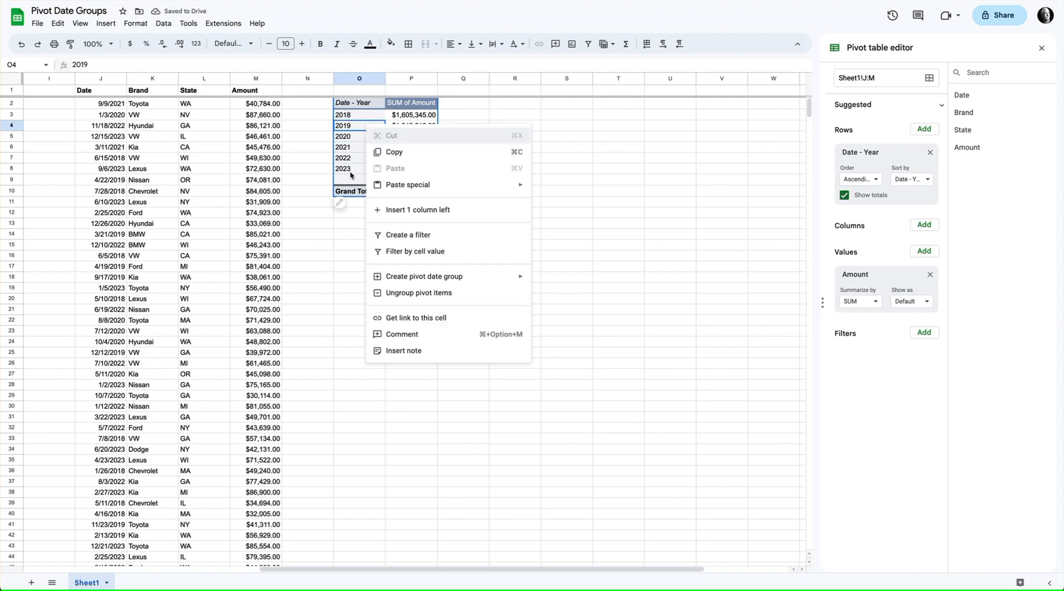
mouse_move(452, 276)
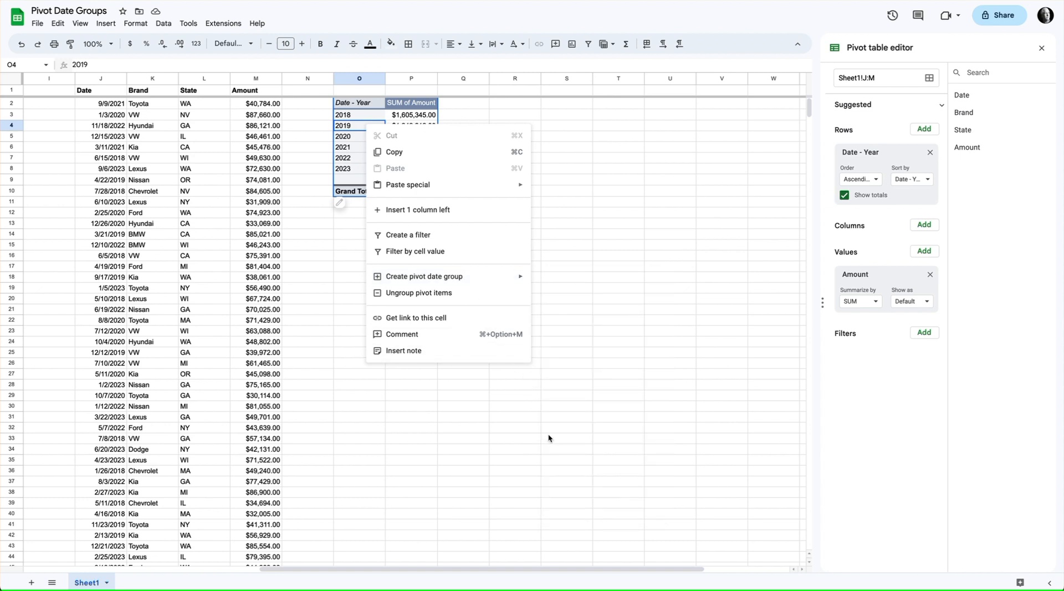
mouse_move(487, 280)
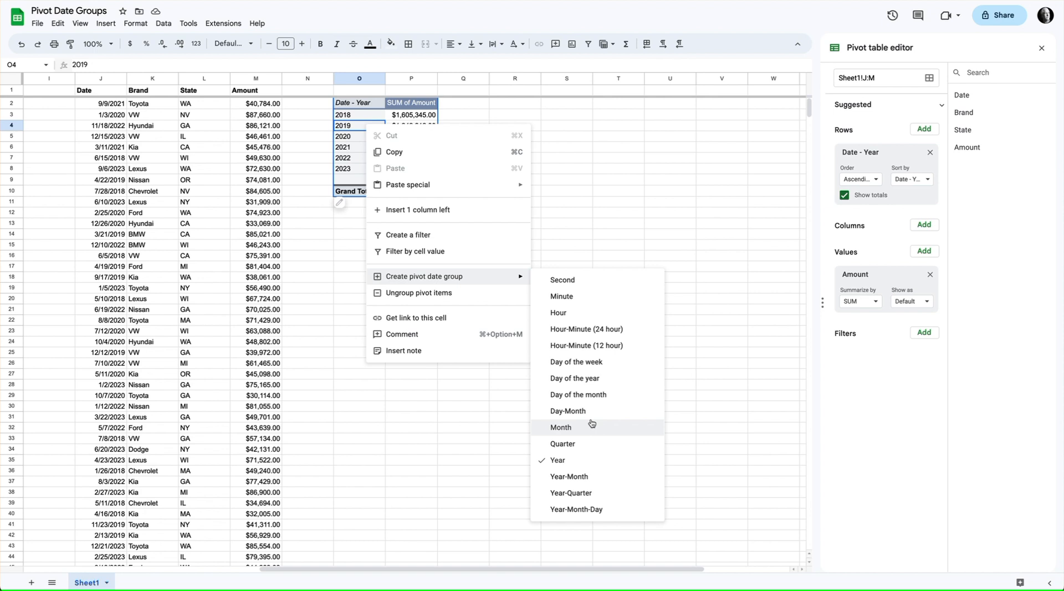
left_click(585, 362)
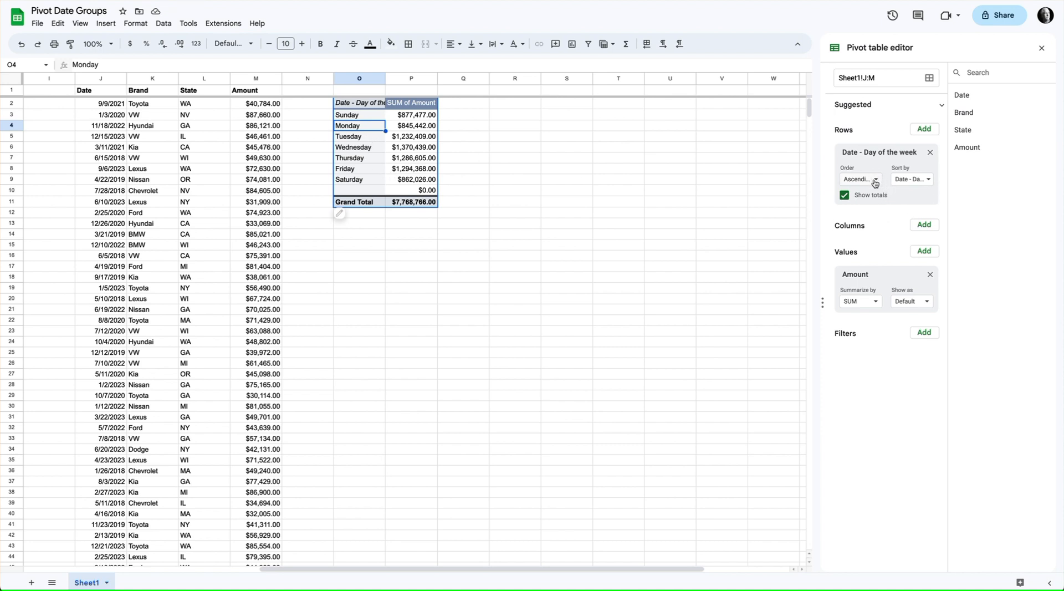
- Sort the pivot table's date rows by SUM of Amount in descending order
left_click(920, 179)
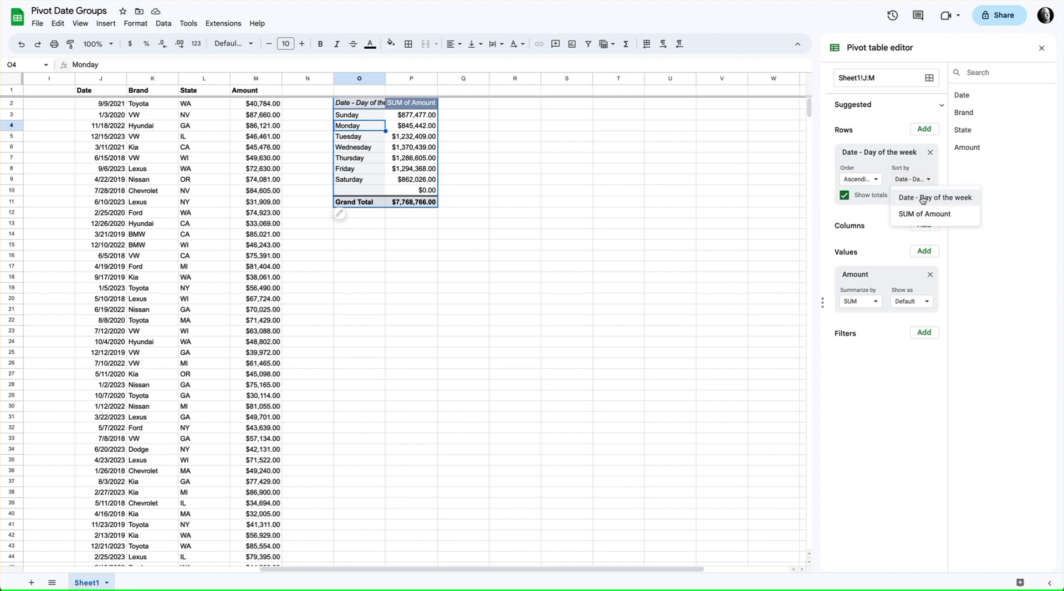
left_click(919, 213)
left_click(864, 179)
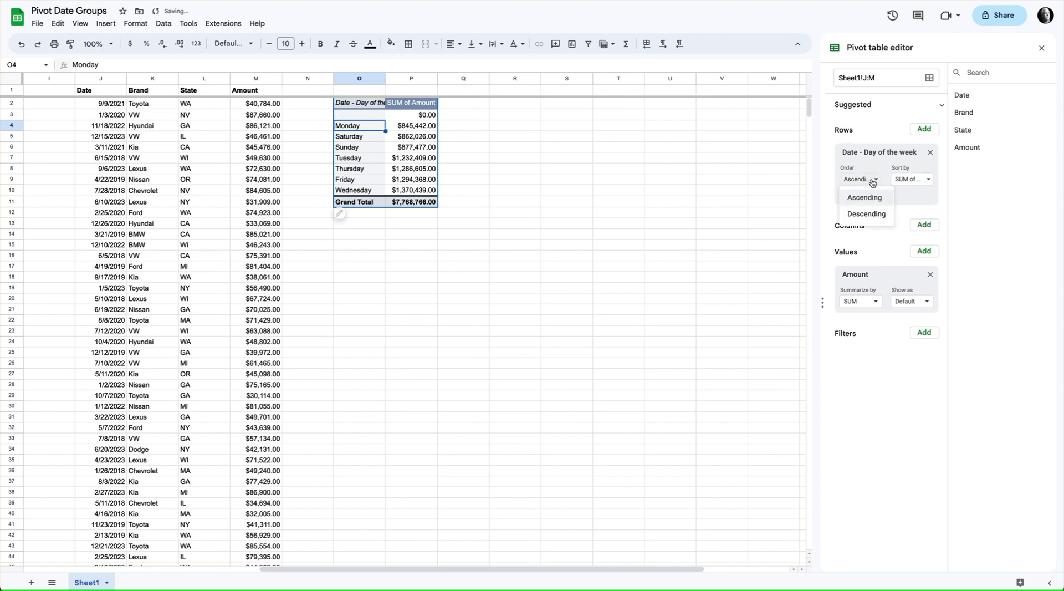
left_click(864, 214)
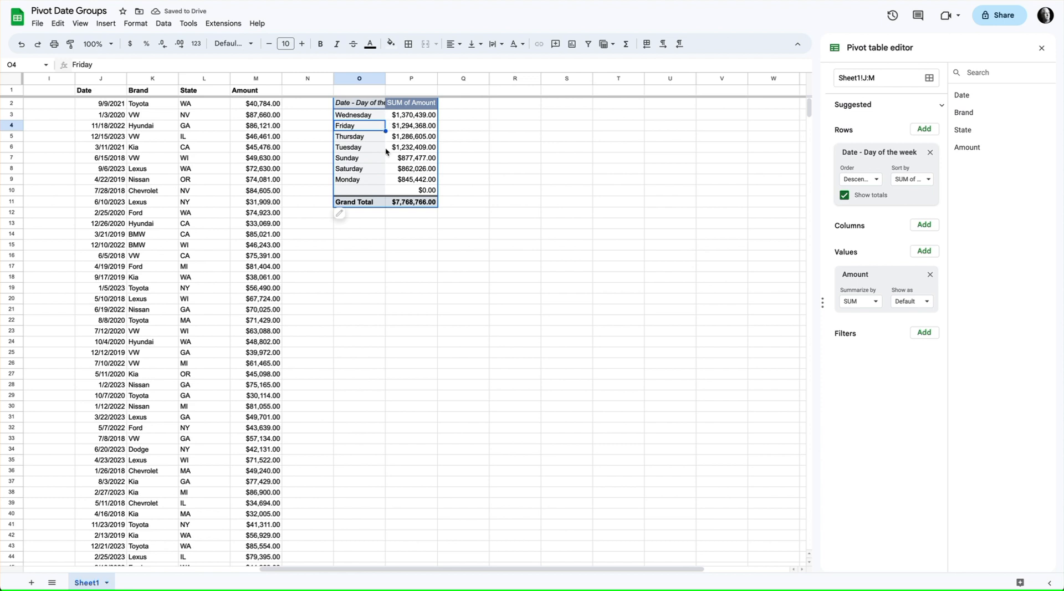
- Regroup the sorted pivot table's dates by Year and then by Month
right_click(369, 134)
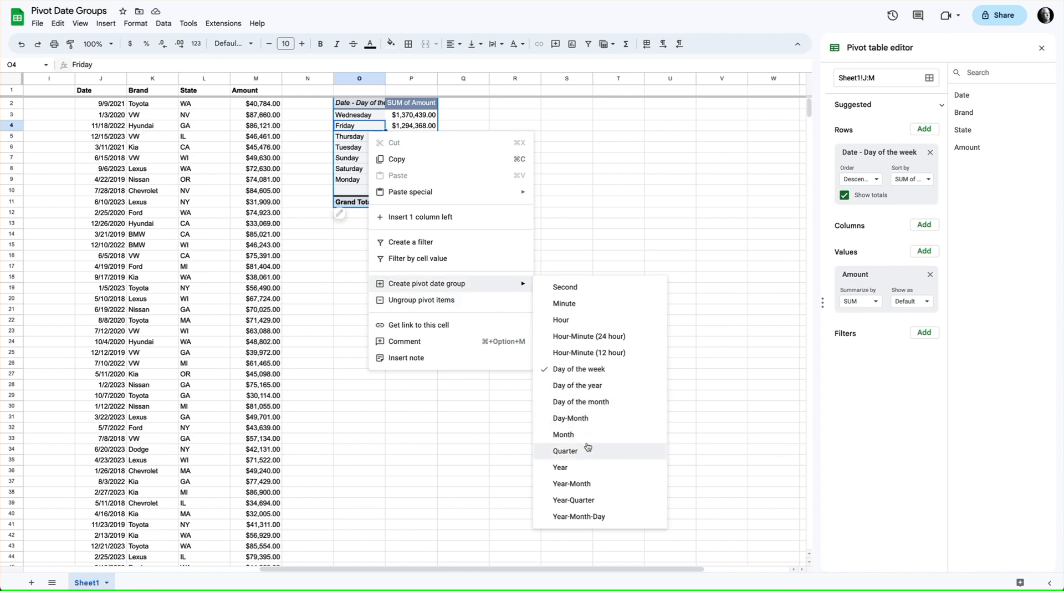
left_click(588, 467)
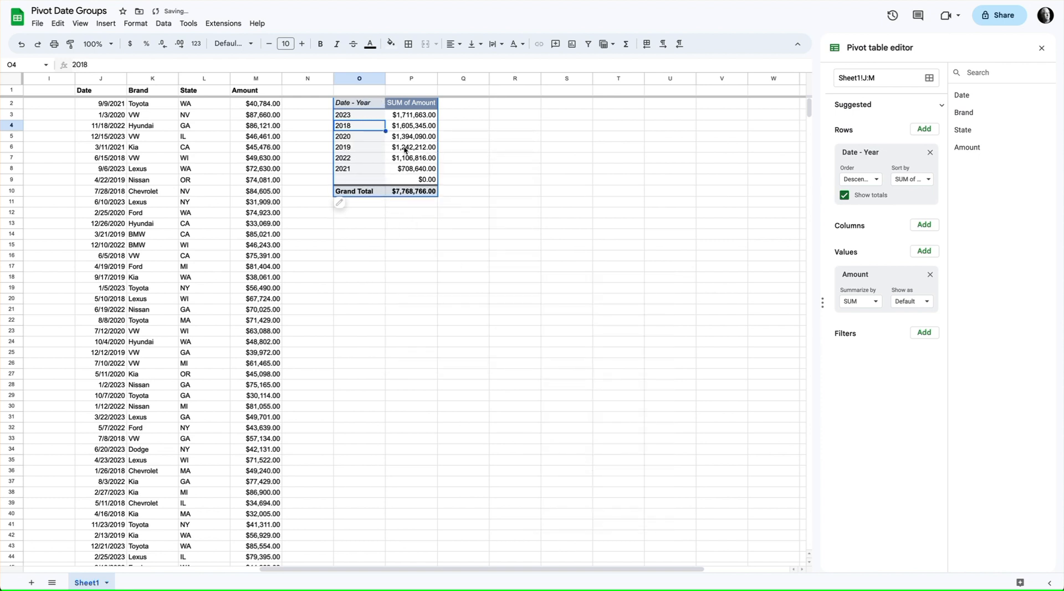
right_click(365, 146)
mouse_move(460, 296)
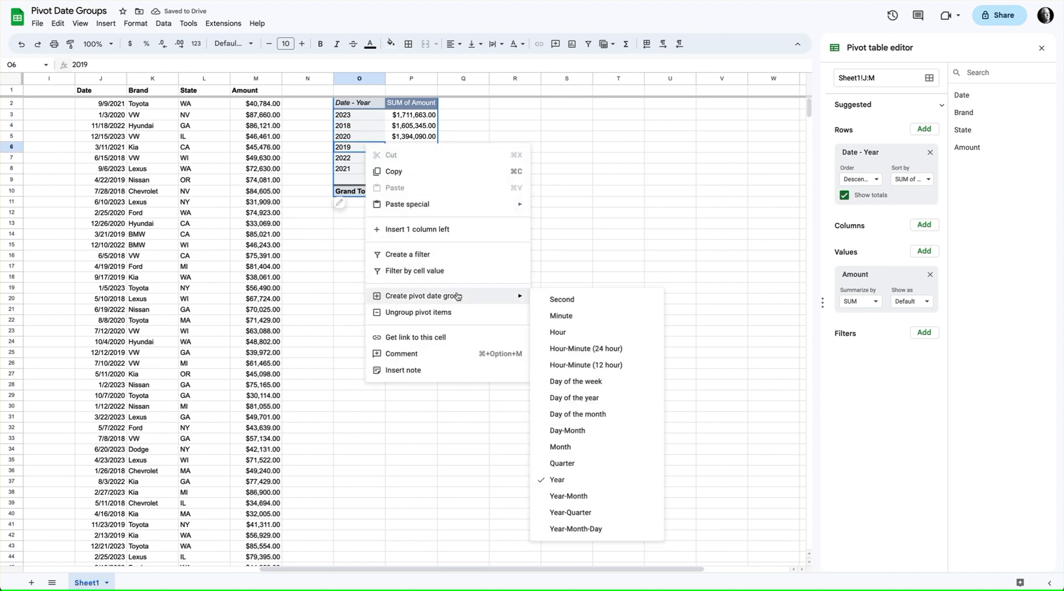
left_click(594, 447)
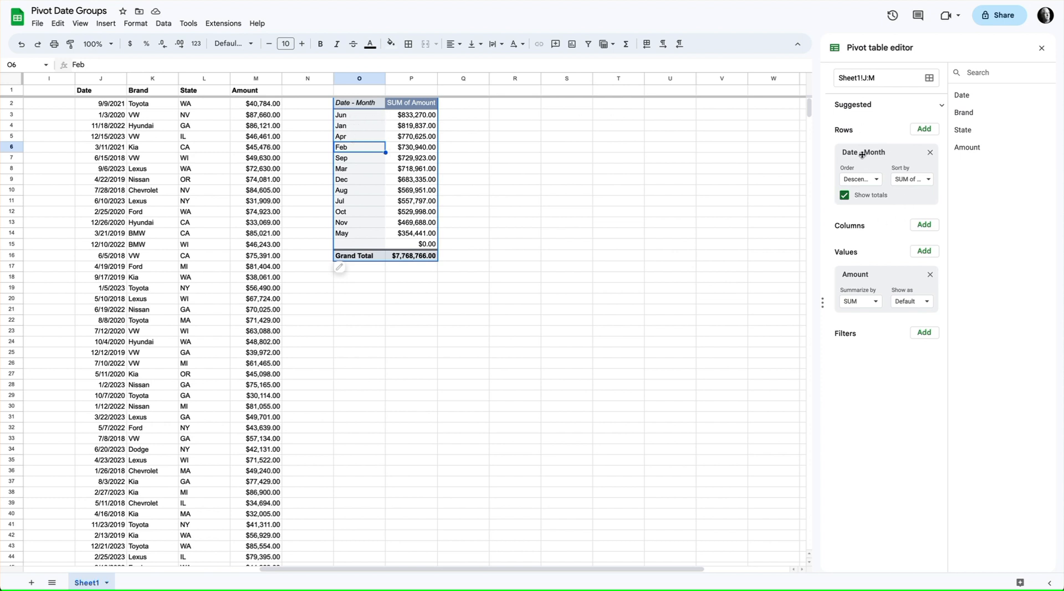
- Change the pivot table's date grouping to Year-Quarter
right_click(359, 138)
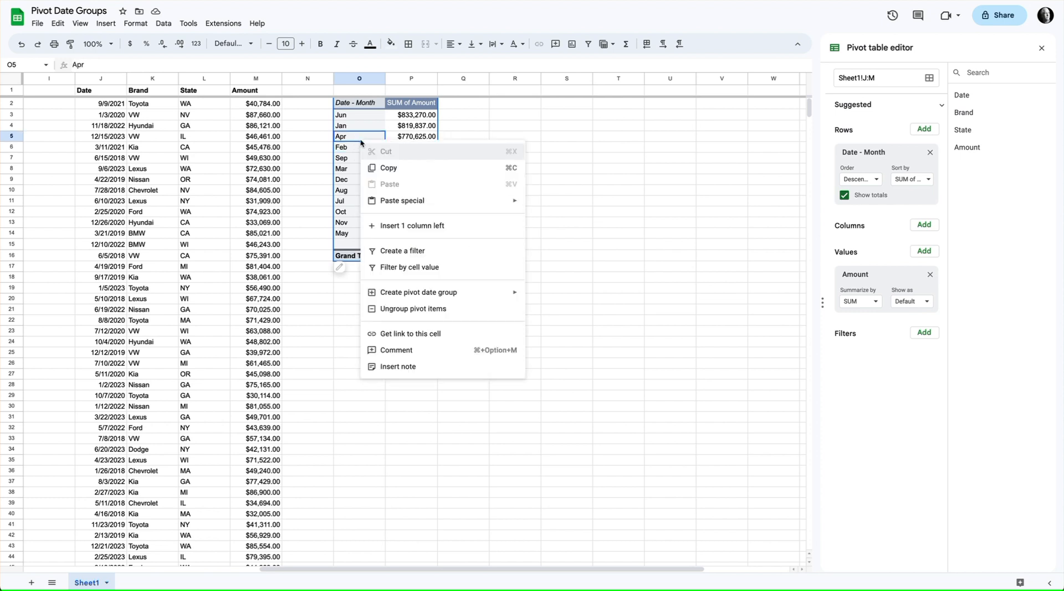
mouse_move(437, 298)
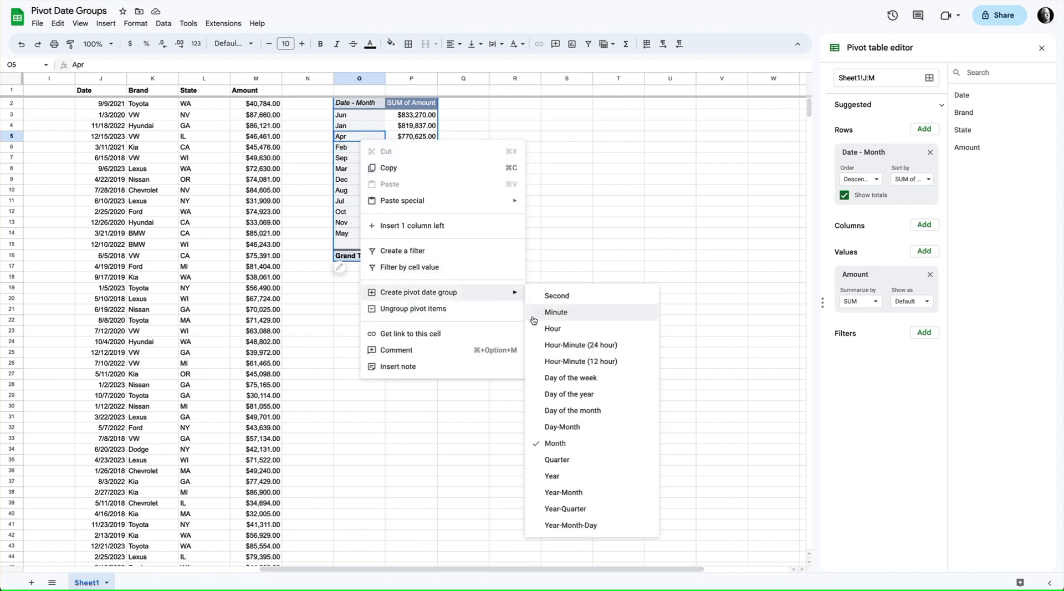
left_click(577, 510)
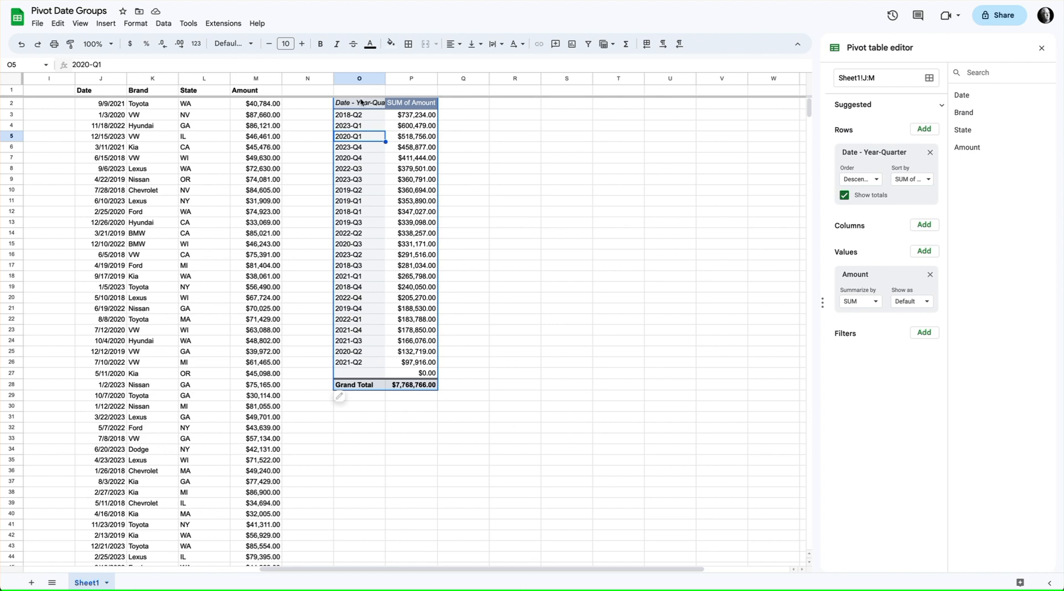
- Copy the Year-Quarter pivot table to R2 and change the copy's date grouping to Quarter
left_click(358, 108)
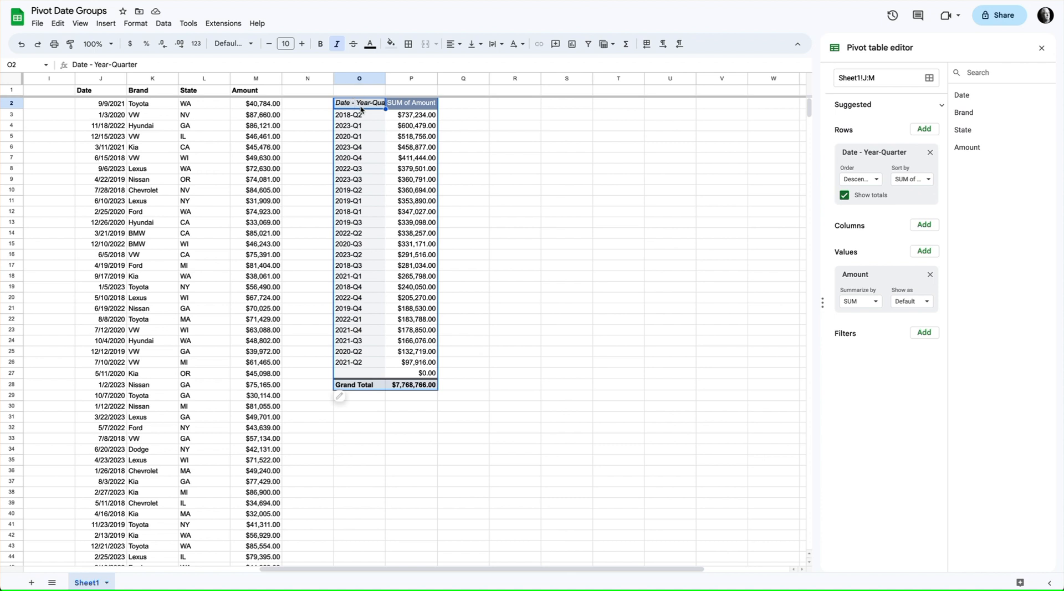
left_click(512, 103)
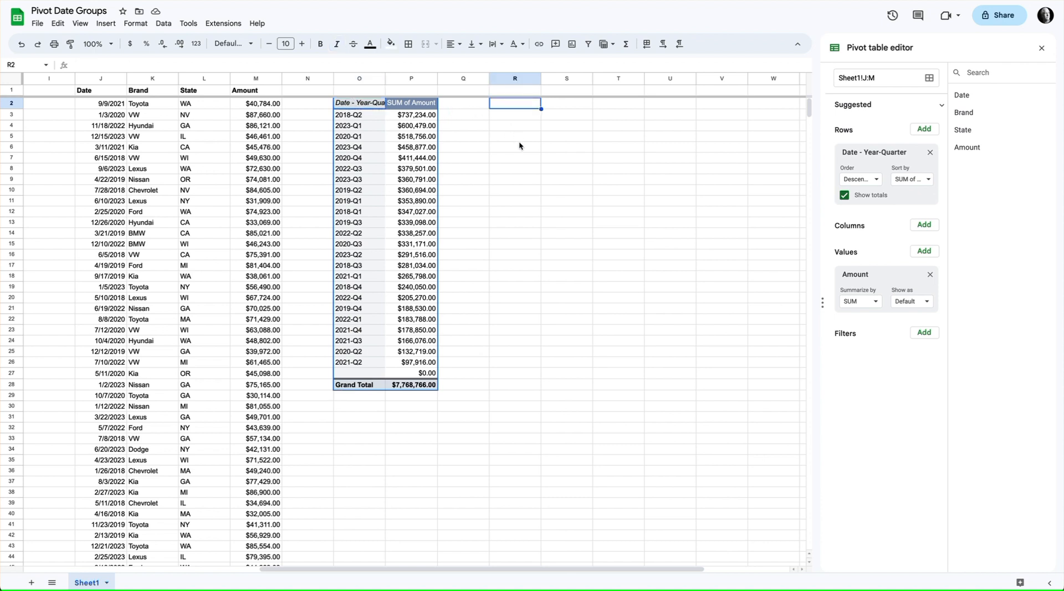
key("ctrl+v")
right_click(498, 161)
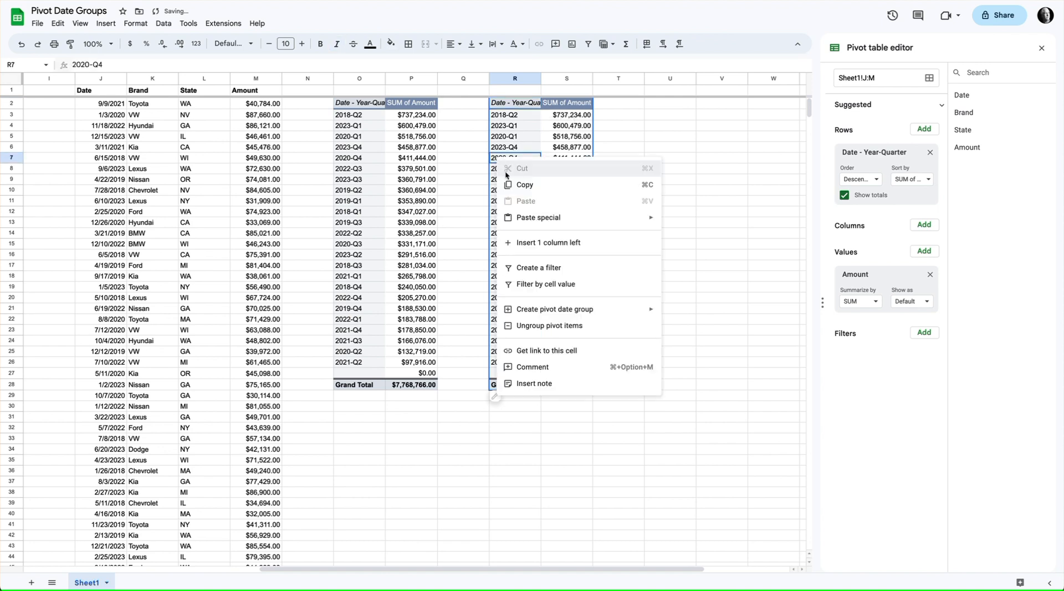
mouse_move(585, 316)
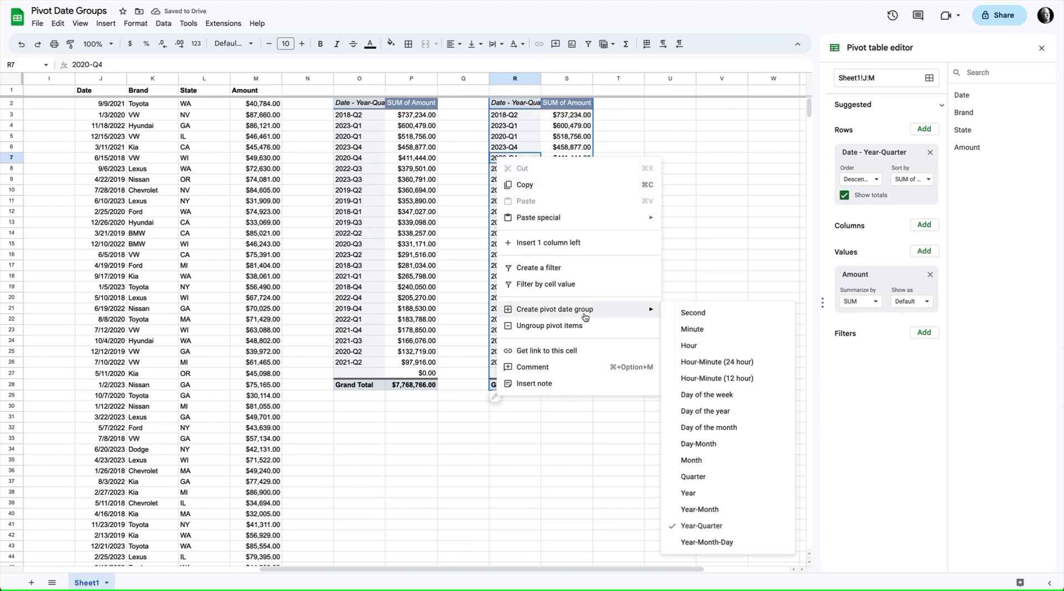
left_click(722, 476)
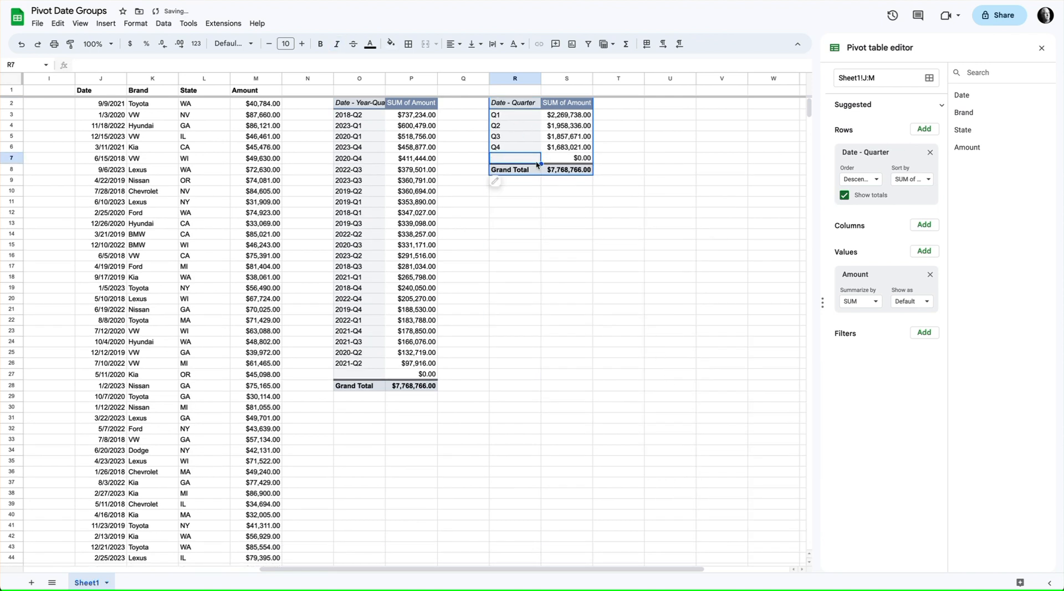
- Paste another copy of the Year-Quarter pivot table at U2 with its dates grouped by Month, and widen column O
left_click(660, 109)
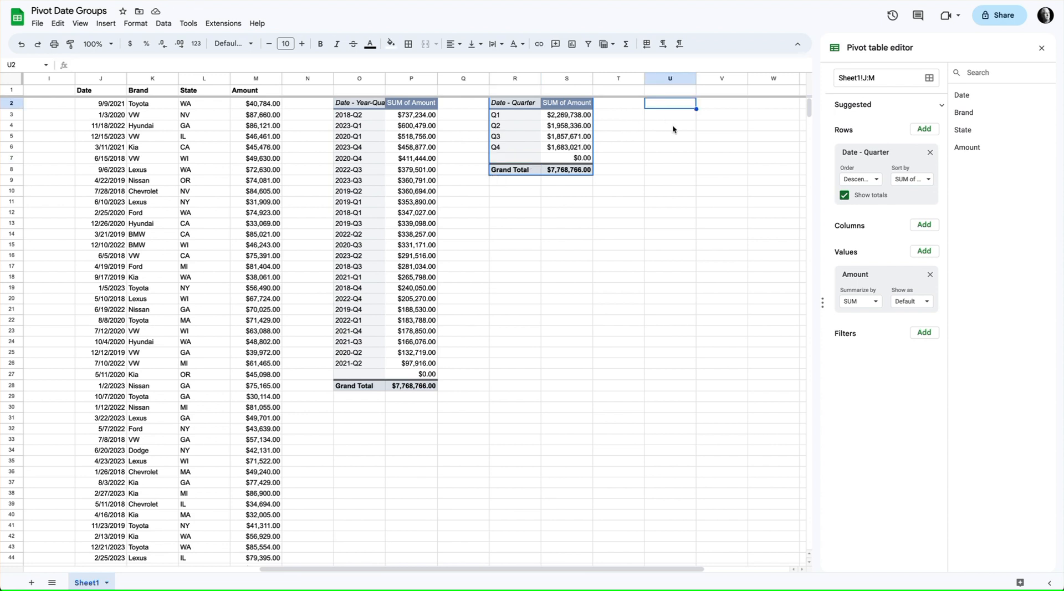
key("super+v")
right_click(670, 147)
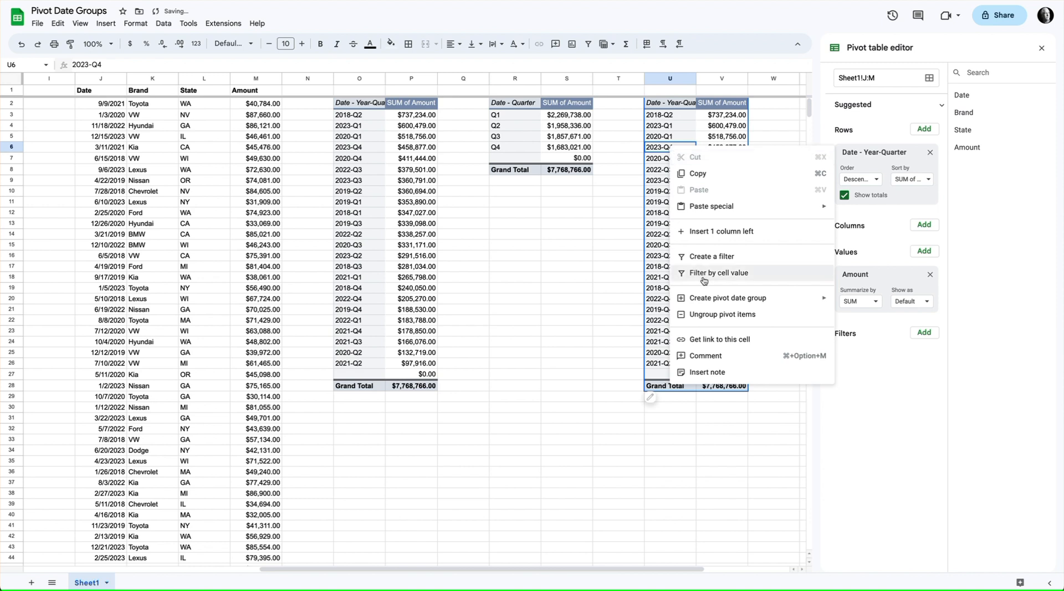
mouse_move(718, 298)
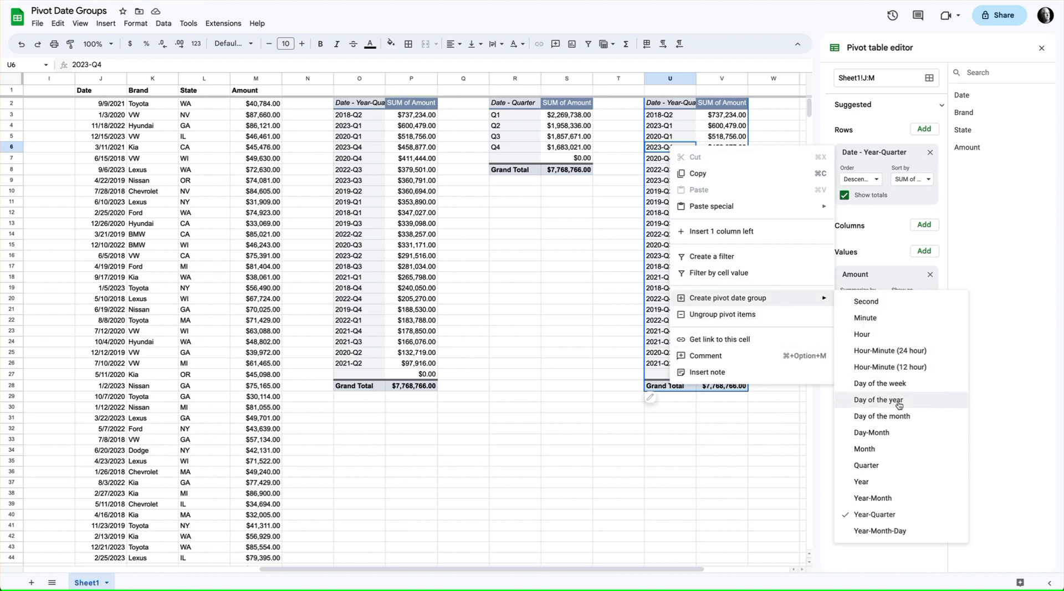
left_click(894, 451)
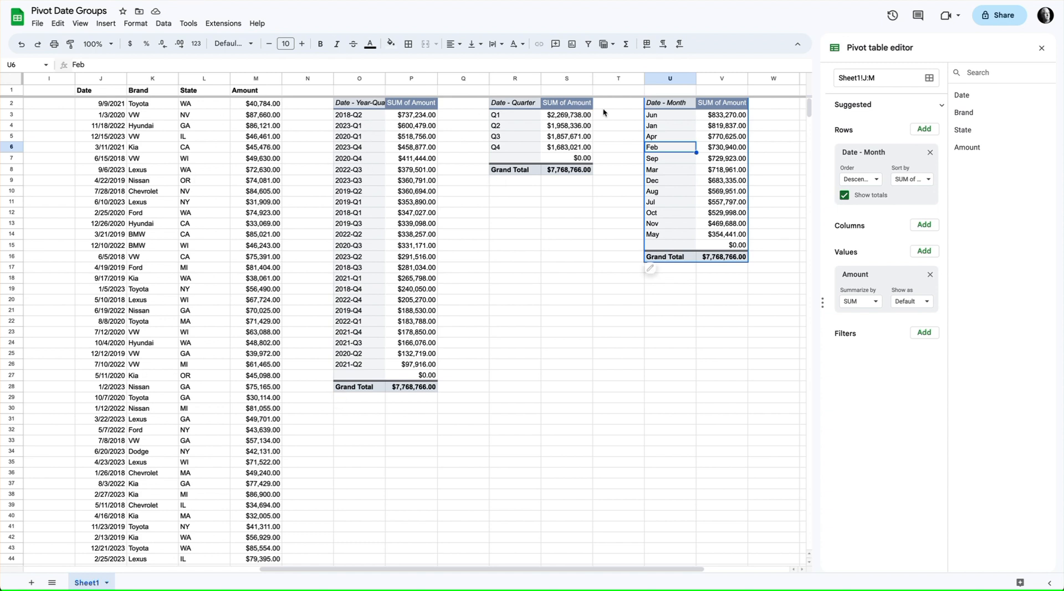
left_click_drag(386, 79, 397, 78)
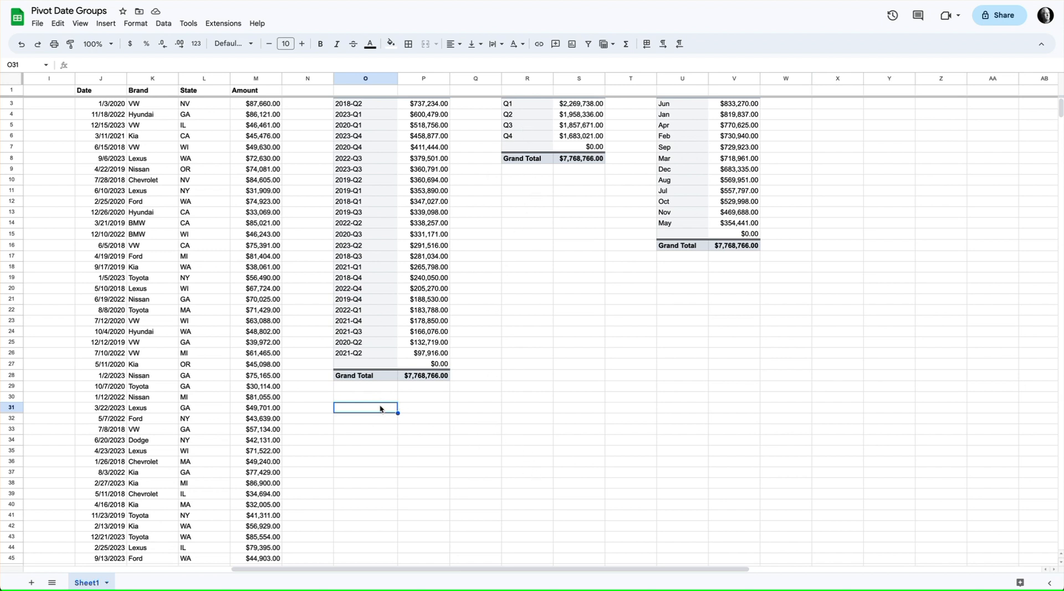
- Paste a copy of the month pivot table at O31, with Date - Month as its columns and State as its rows
key("ctrl+v")
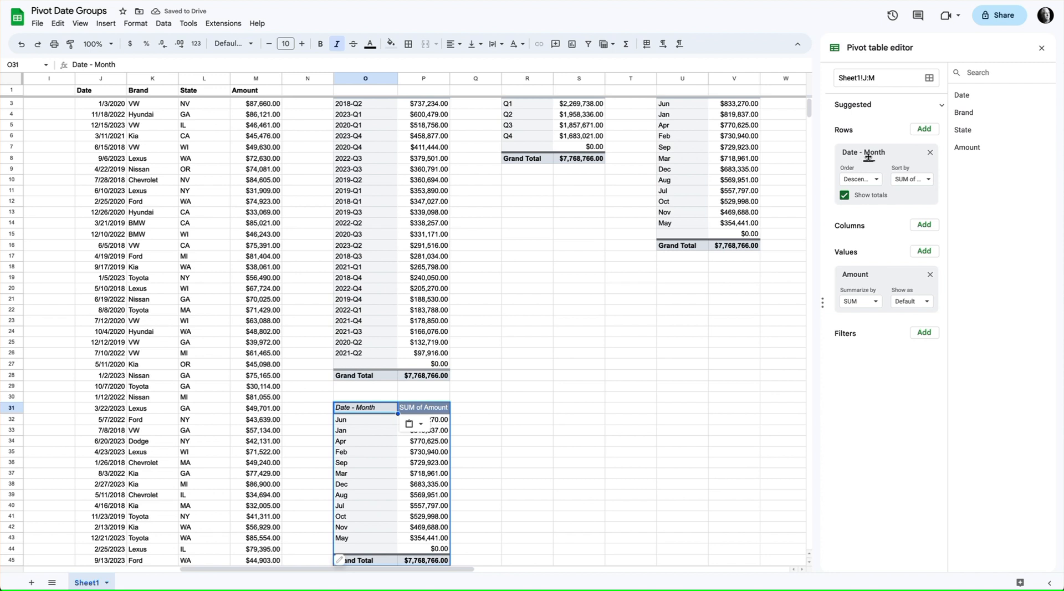
left_click_drag(874, 155, 884, 189)
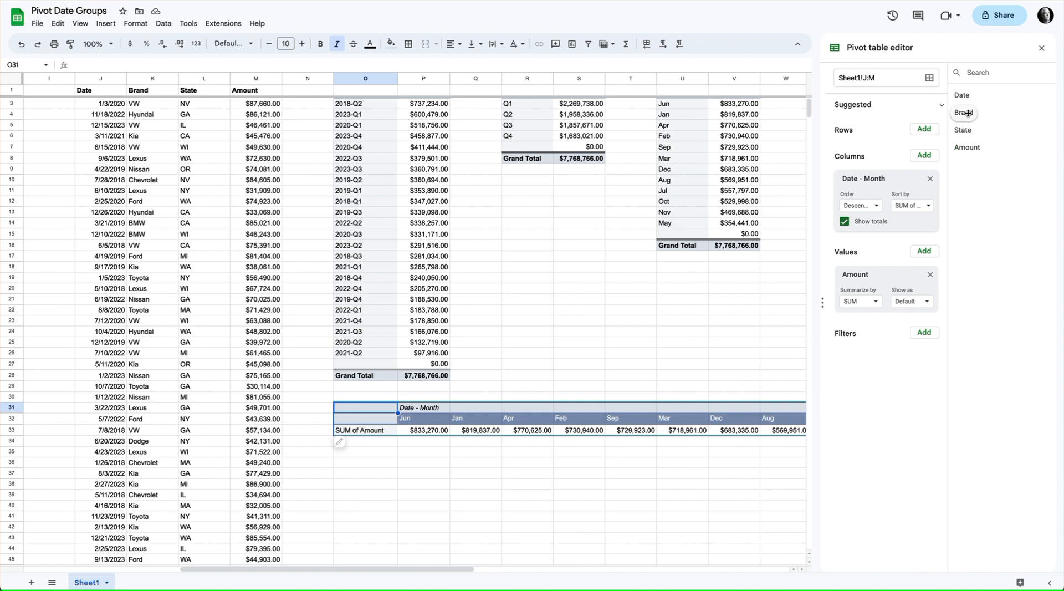
left_click_drag(967, 130, 863, 146)
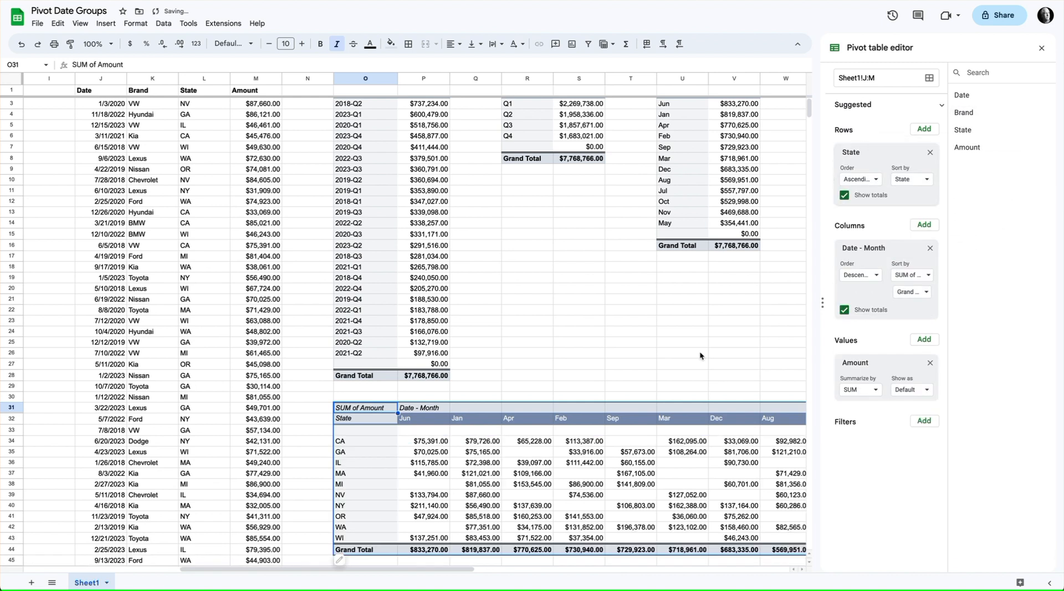
- Change the date grouping in the State pivot table's columns to Year
scroll(644, 476, "right", 1)
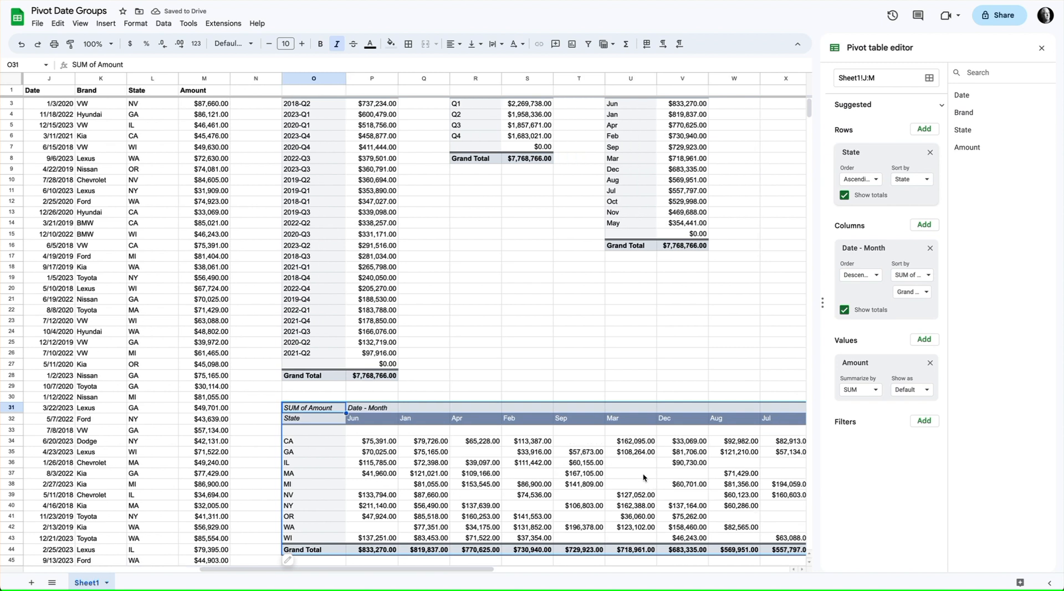
right_click(576, 419)
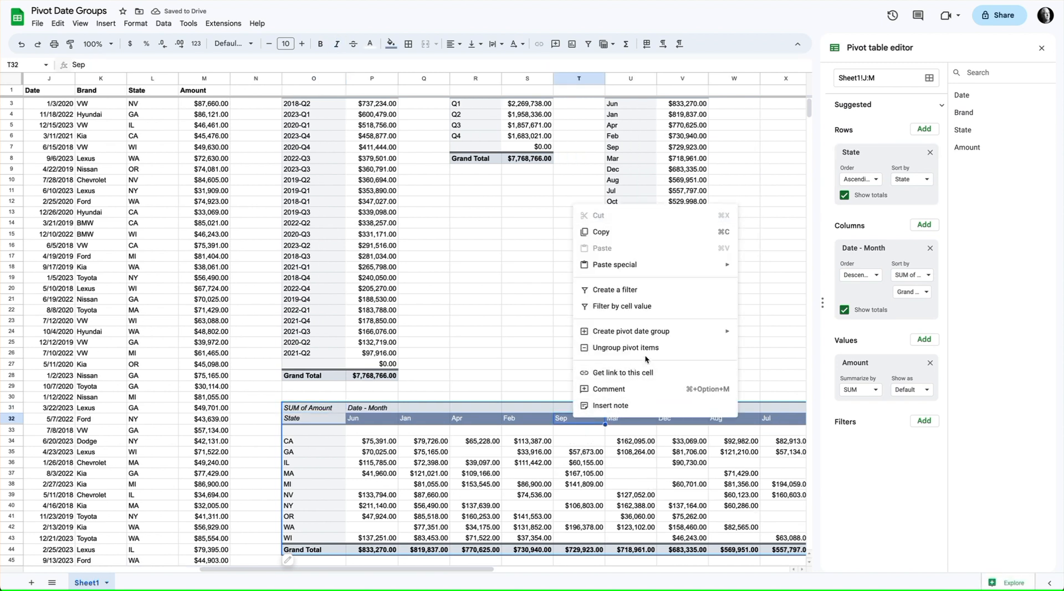
mouse_move(671, 335)
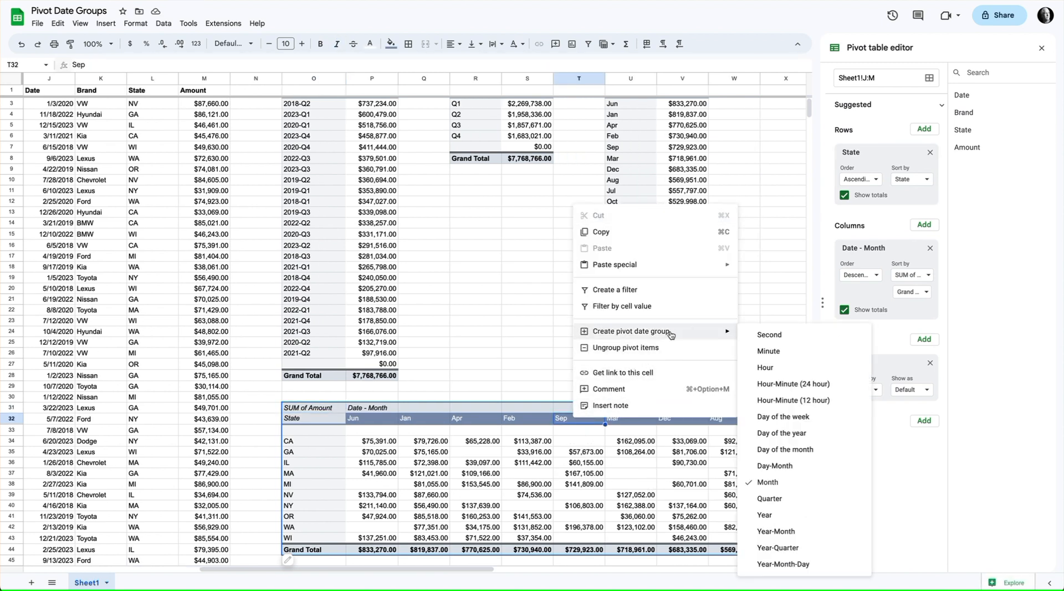
left_click(781, 514)
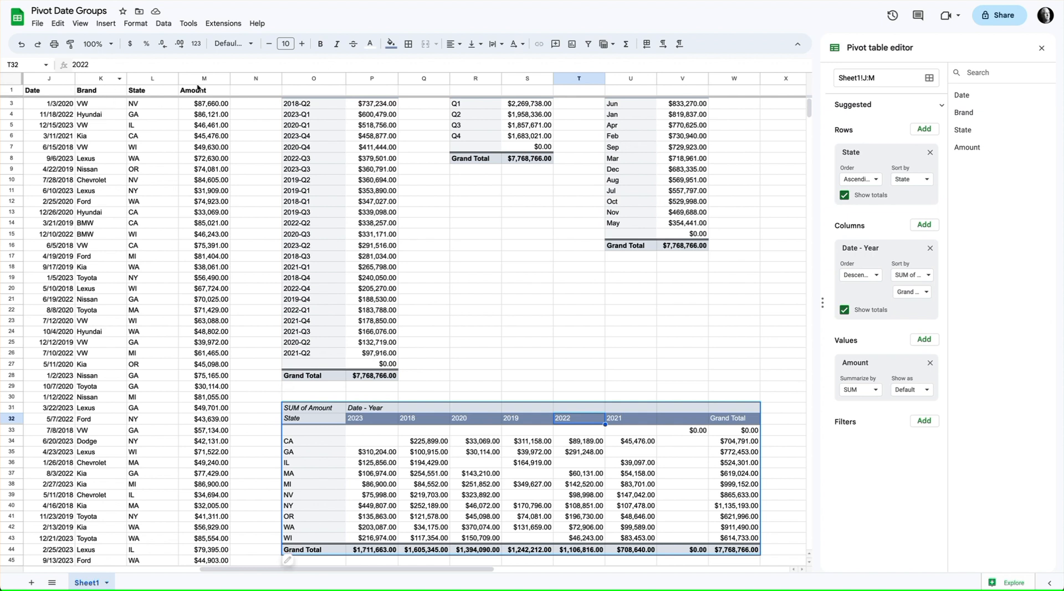
- Set the State pivot table's source range to Sheet1!J1:M1000
left_click(868, 78)
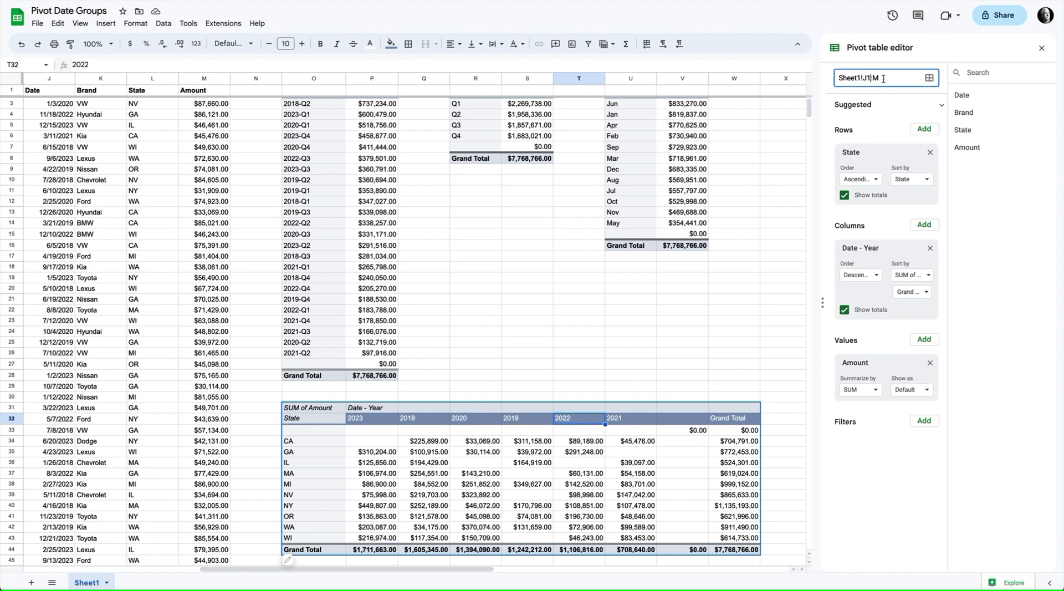
type("1000")
key("Return")
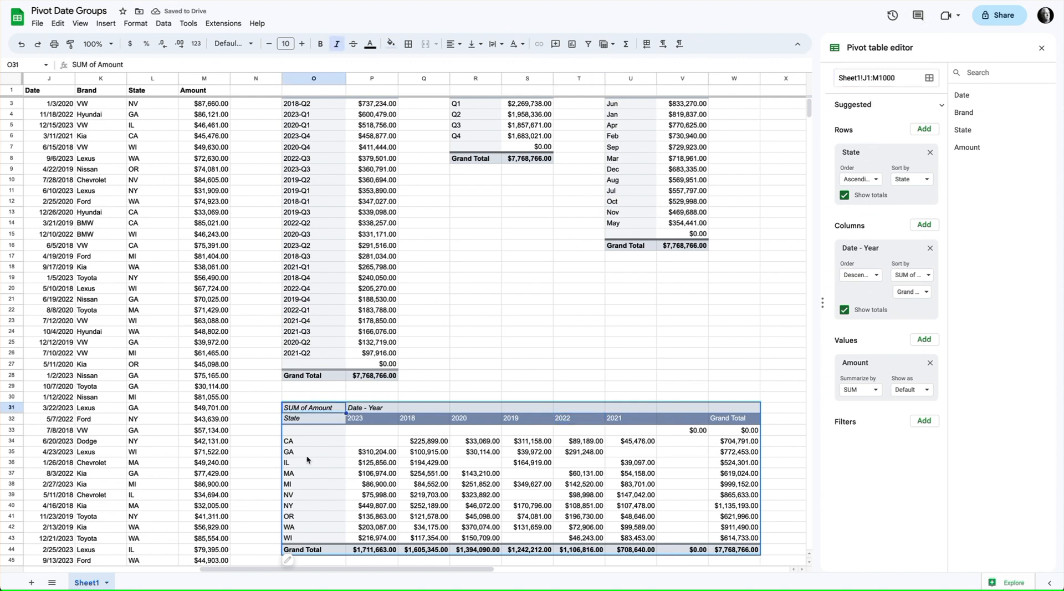
- Check where the source data ends and limit the State pivot table's range to Sheet1!J1:M131
scroll(269, 446, "down", 20)
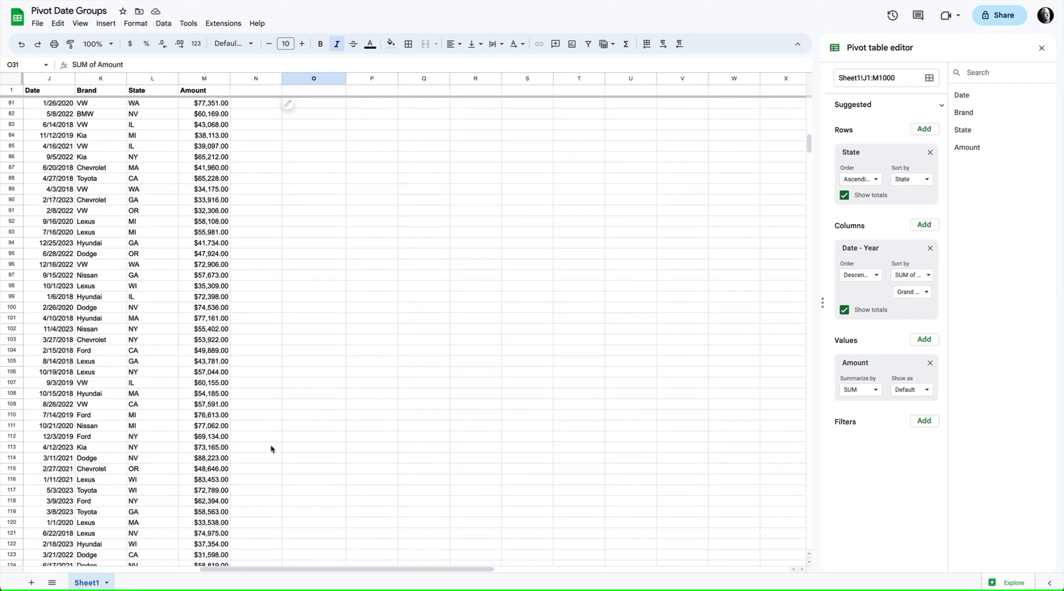
scroll(270, 444, "down", 2)
scroll(380, 431, "up", 5)
scroll(381, 432, "up", 18)
scroll(447, 477, "right", 11)
scroll(521, 481, "left", 17)
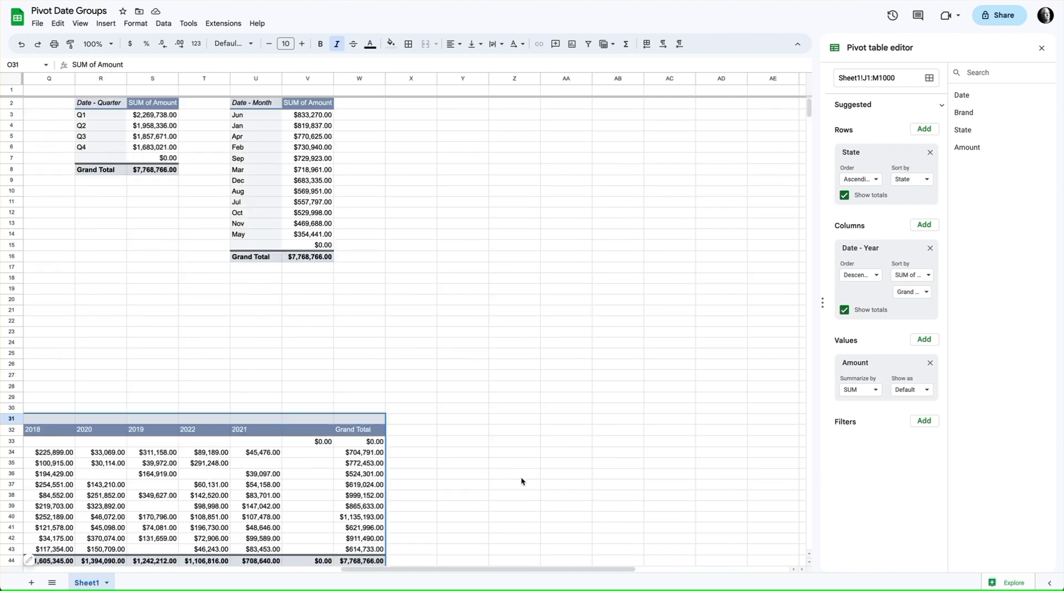
scroll(538, 486, "right", 7)
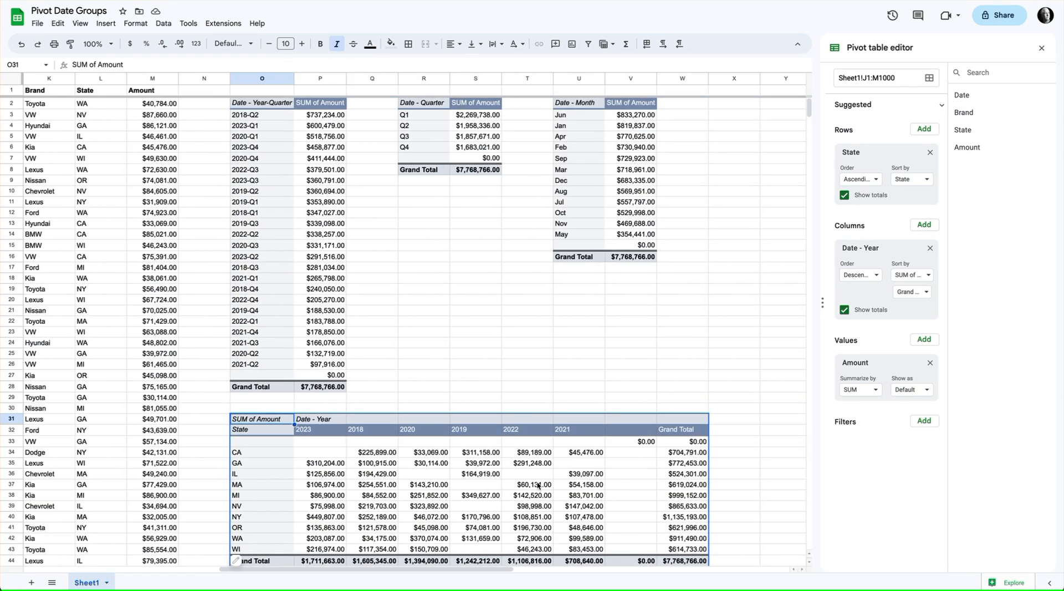
left_click(902, 77)
key("BackSpace")
key("BackSpace")
key("BackSpace")
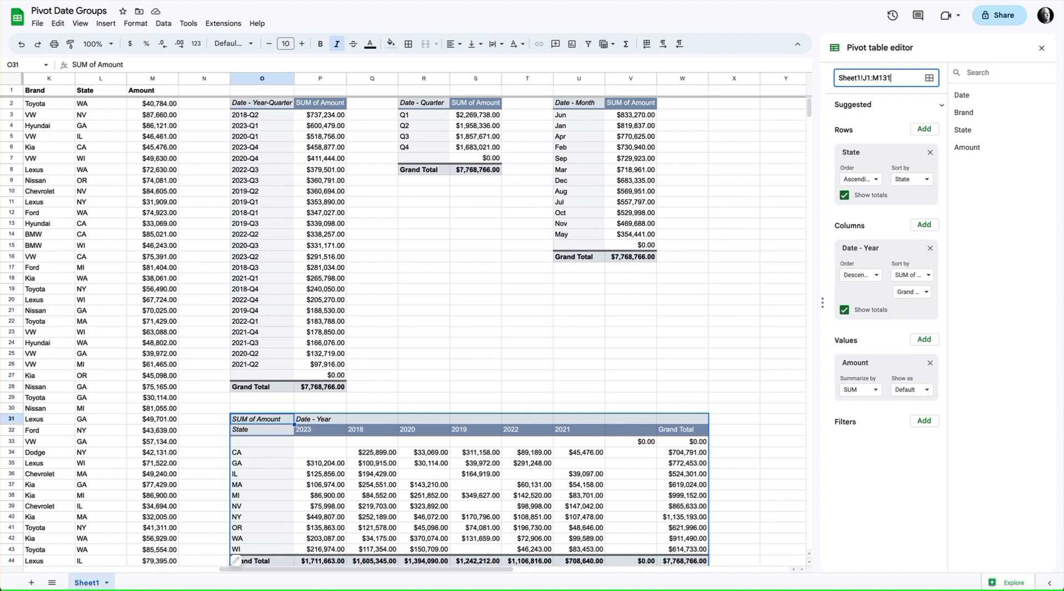
key("Return")
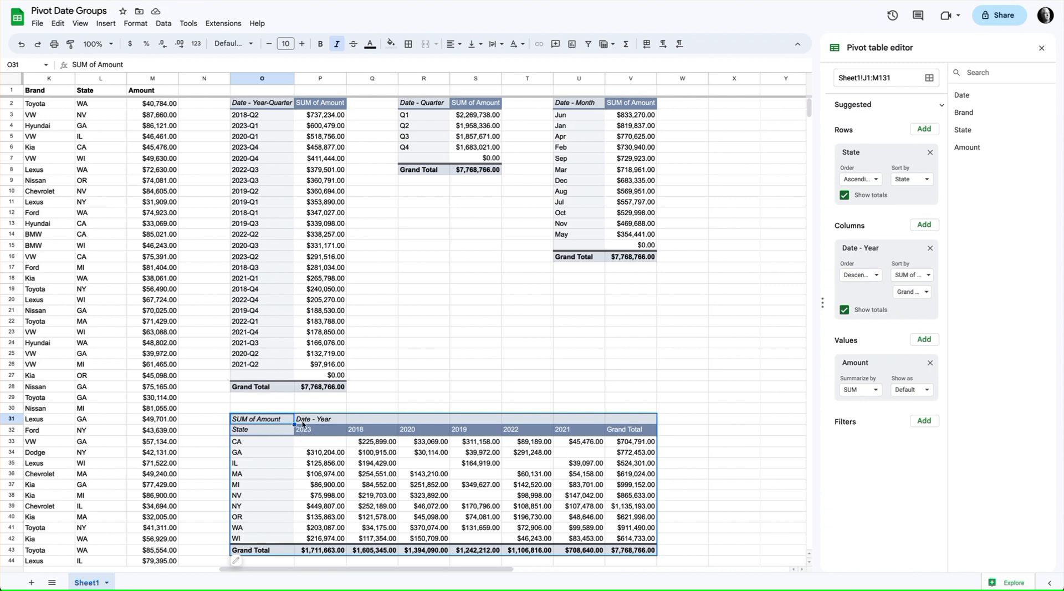
- Regroup the State pivot table's year columns by Month
right_click(319, 434)
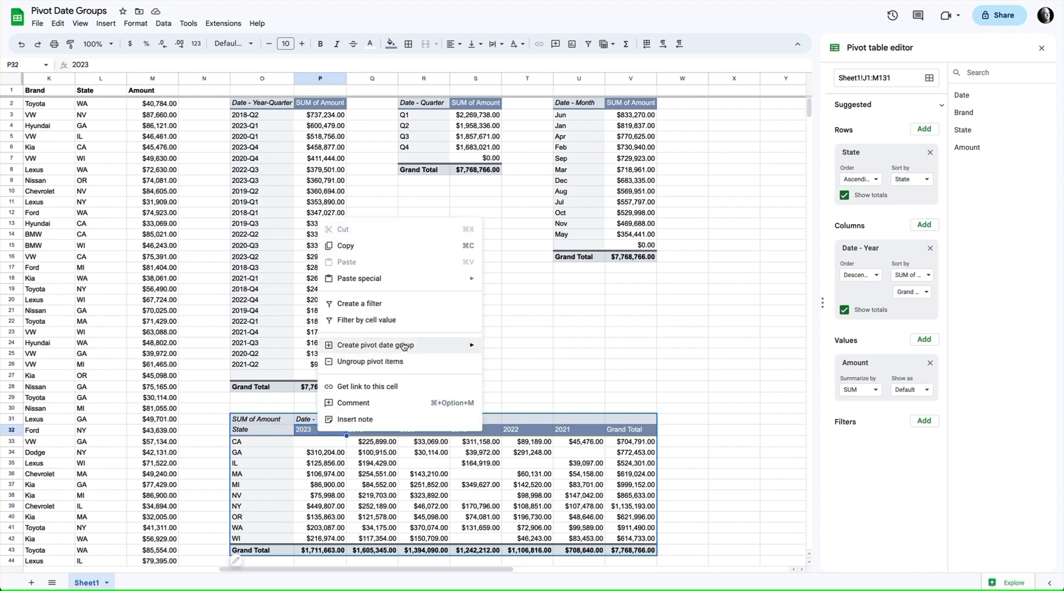
mouse_move(404, 346)
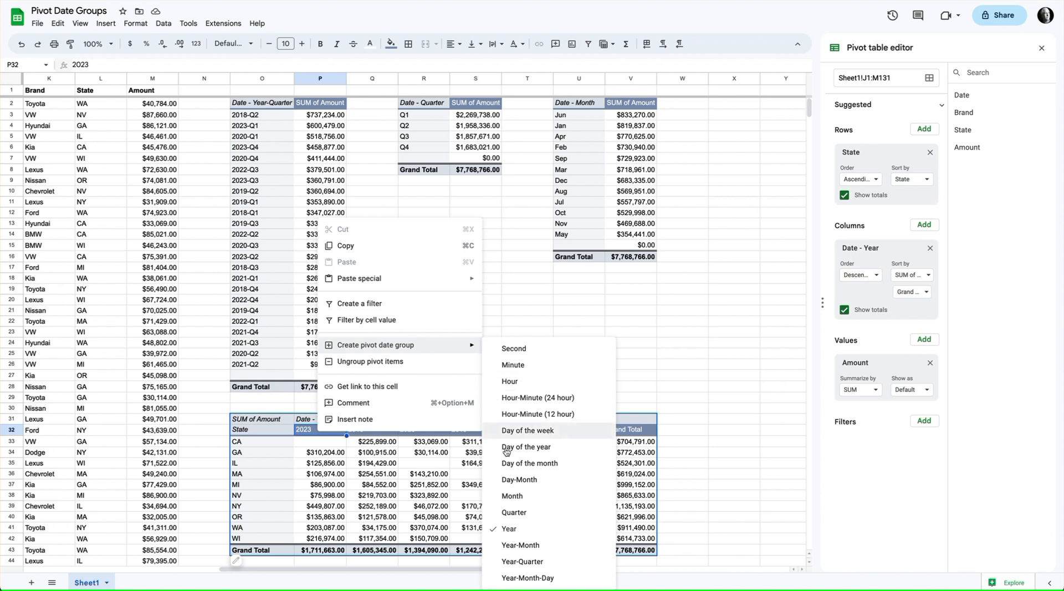
left_click(527, 496)
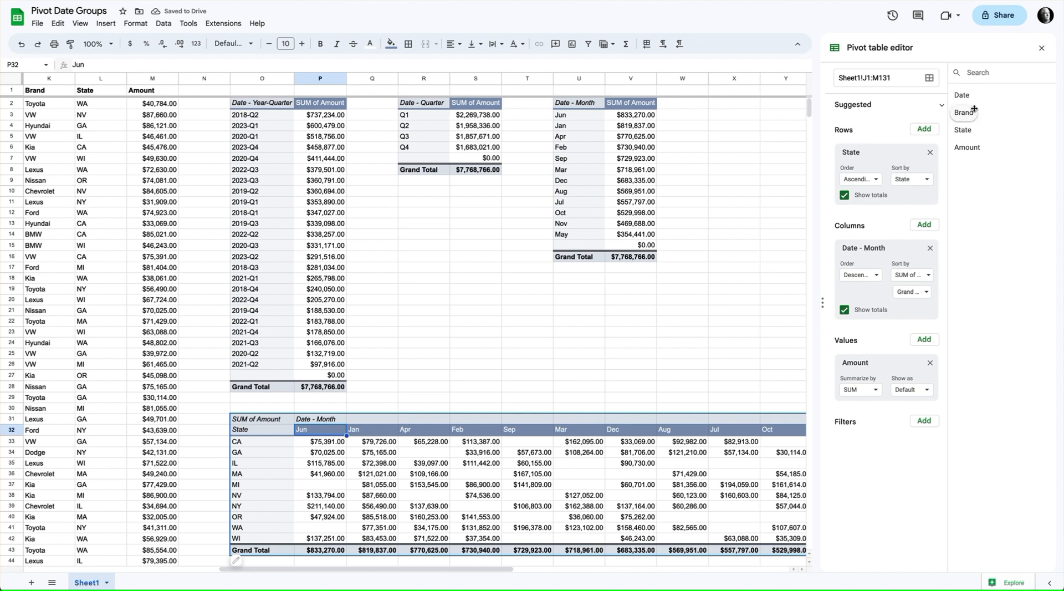
- Try Brand as the State pivot table's column field in place of Date - Month, and remove it again
left_click_drag(968, 115, 884, 276)
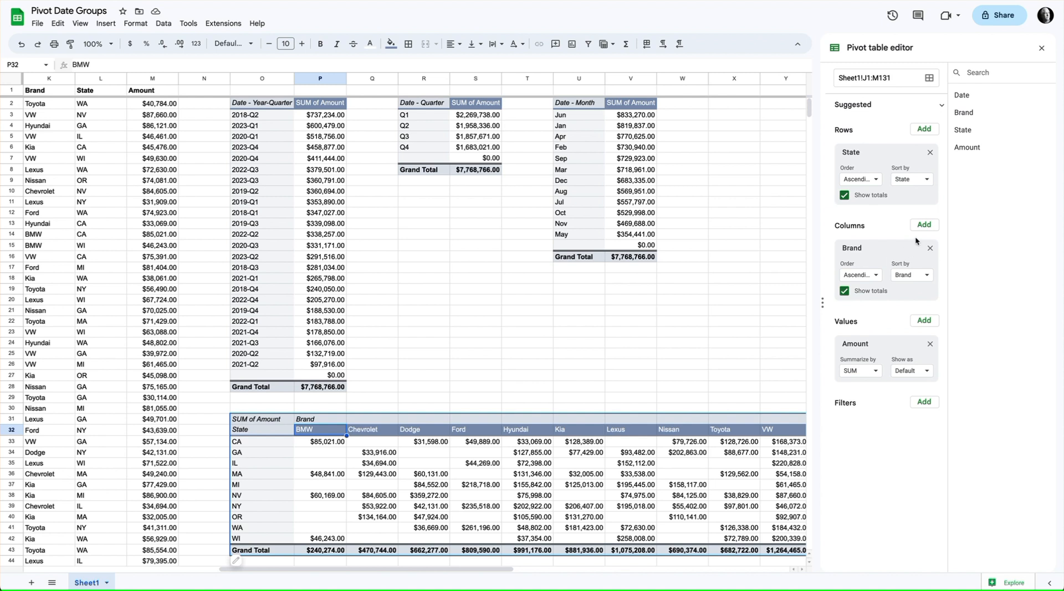
left_click(929, 248)
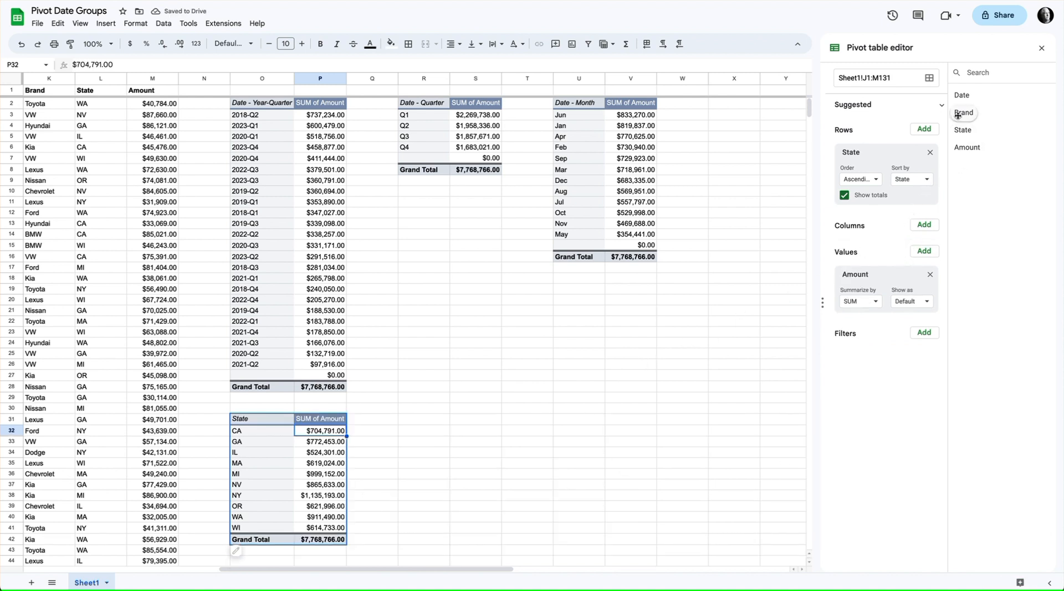
- Add Date to the State pivot table's columns and group the dates by Month
left_click_drag(965, 98, 867, 272)
left_click(474, 429)
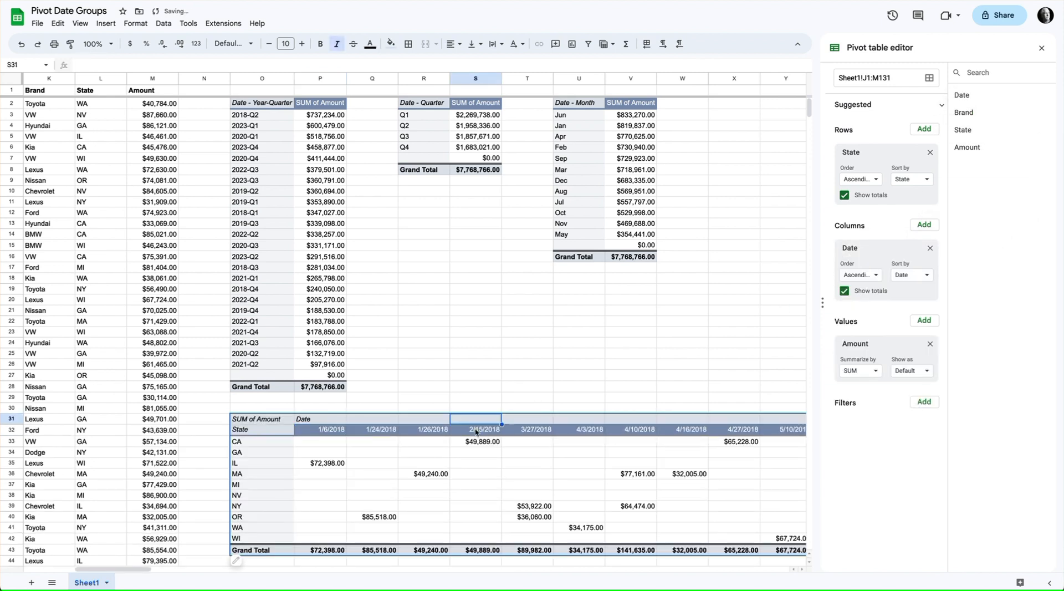
right_click(475, 428)
mouse_move(561, 364)
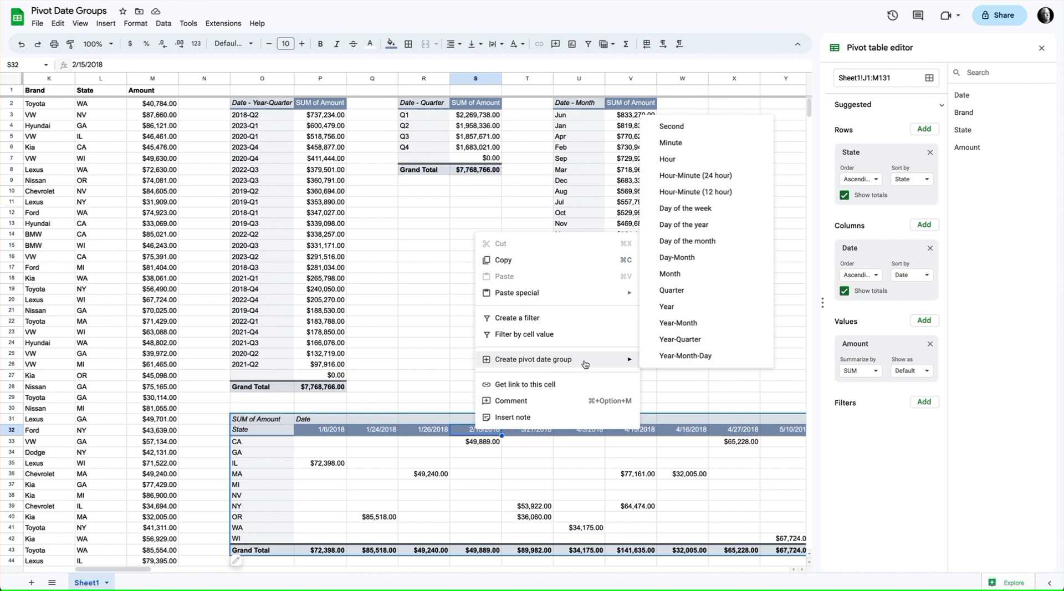
left_click(711, 279)
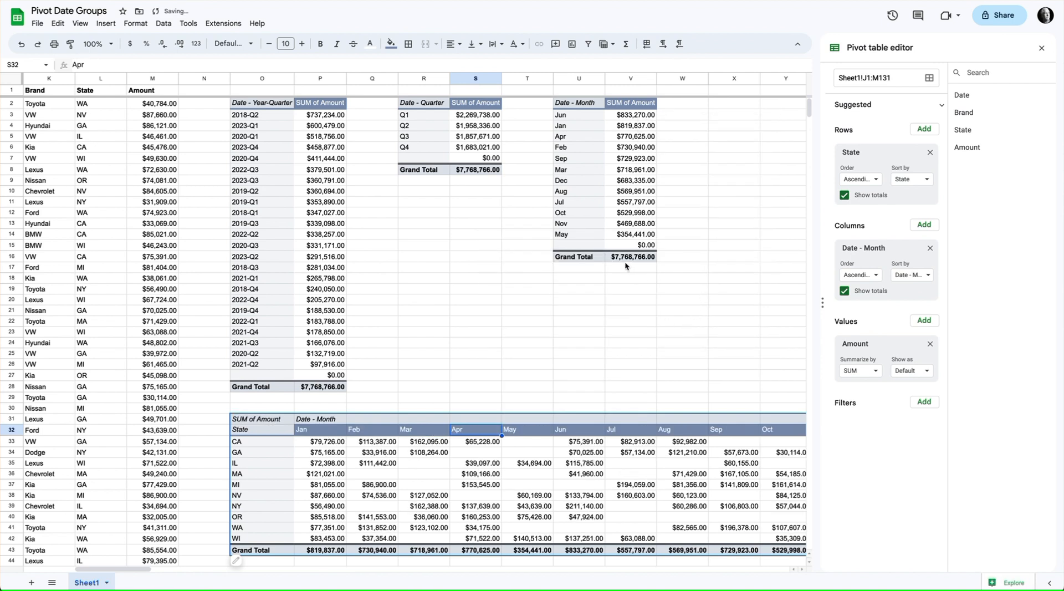
- Change the State pivot table's column date grouping from Month to Quarter
left_click(538, 432)
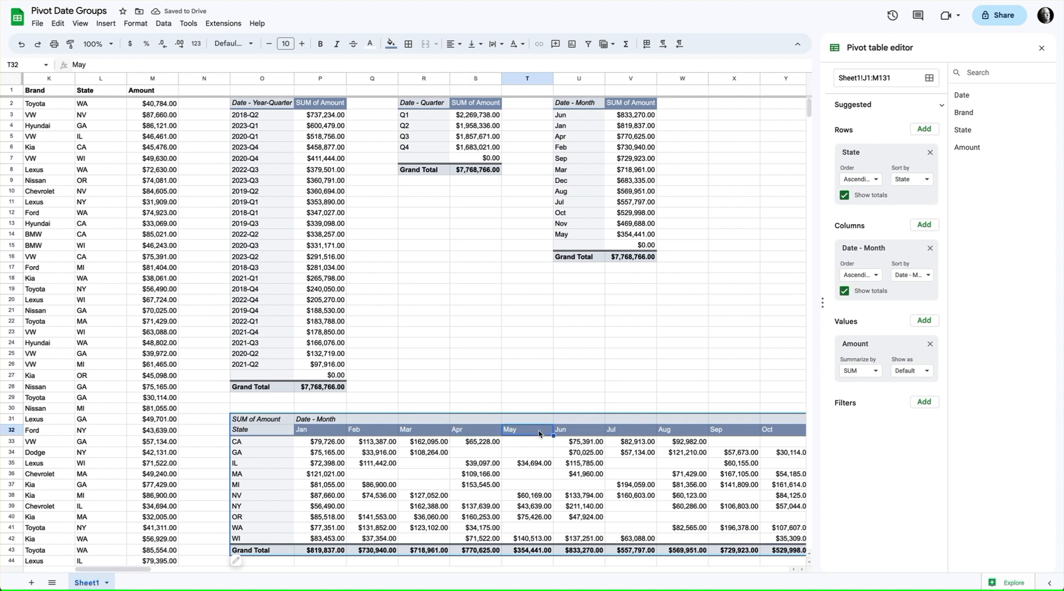
right_click(539, 433)
mouse_move(685, 344)
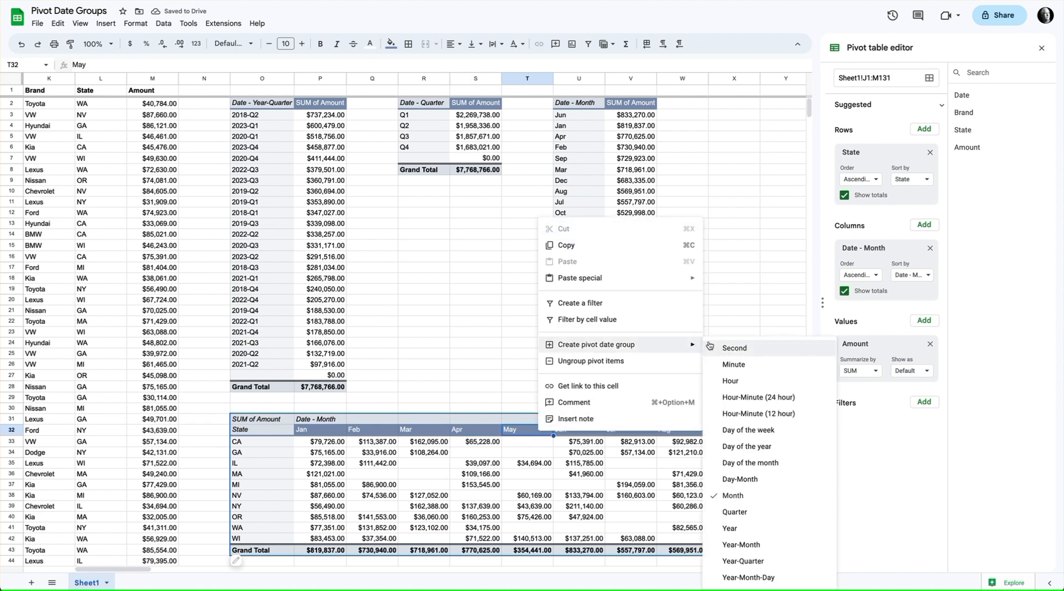
left_click(754, 512)
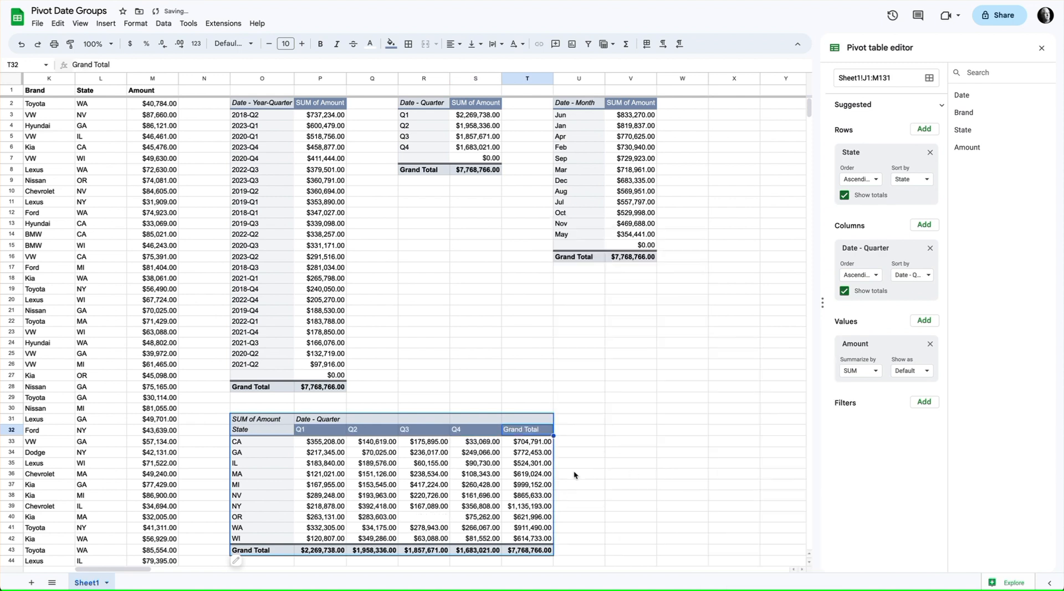